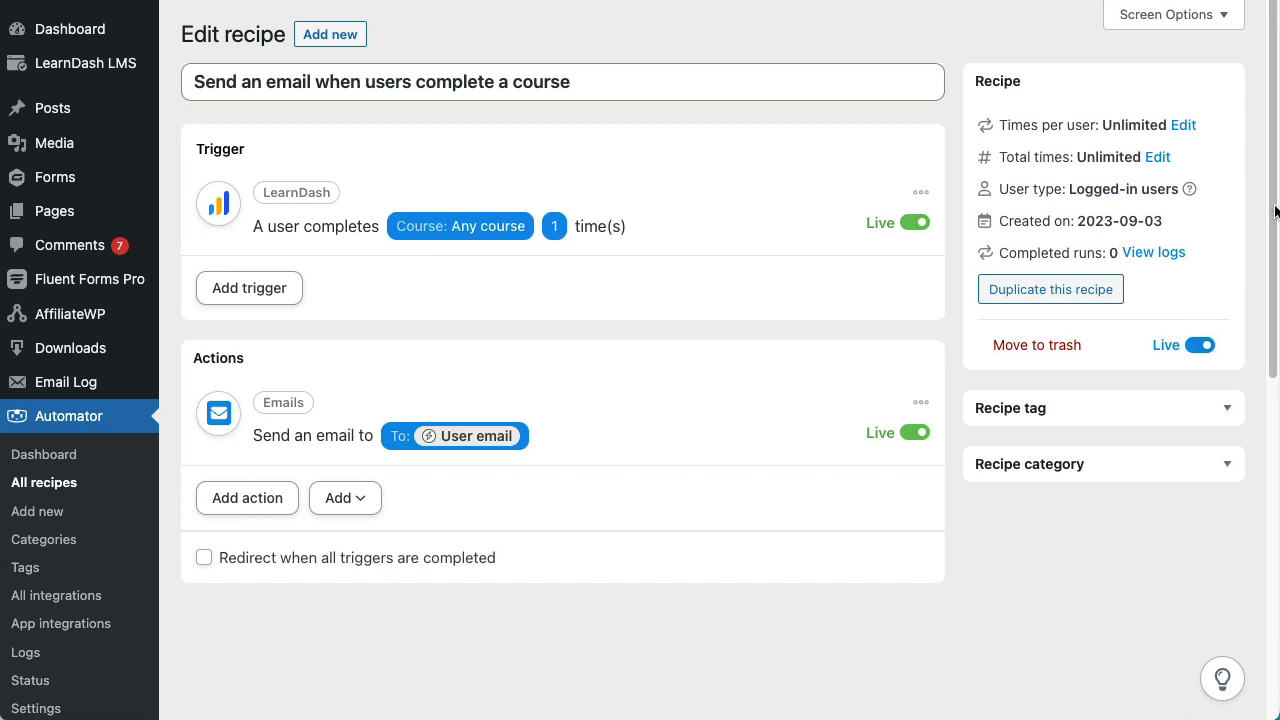
- Open the settings of the recipe's "Send an email to" action
scroll(1260, 230, "down", 2)
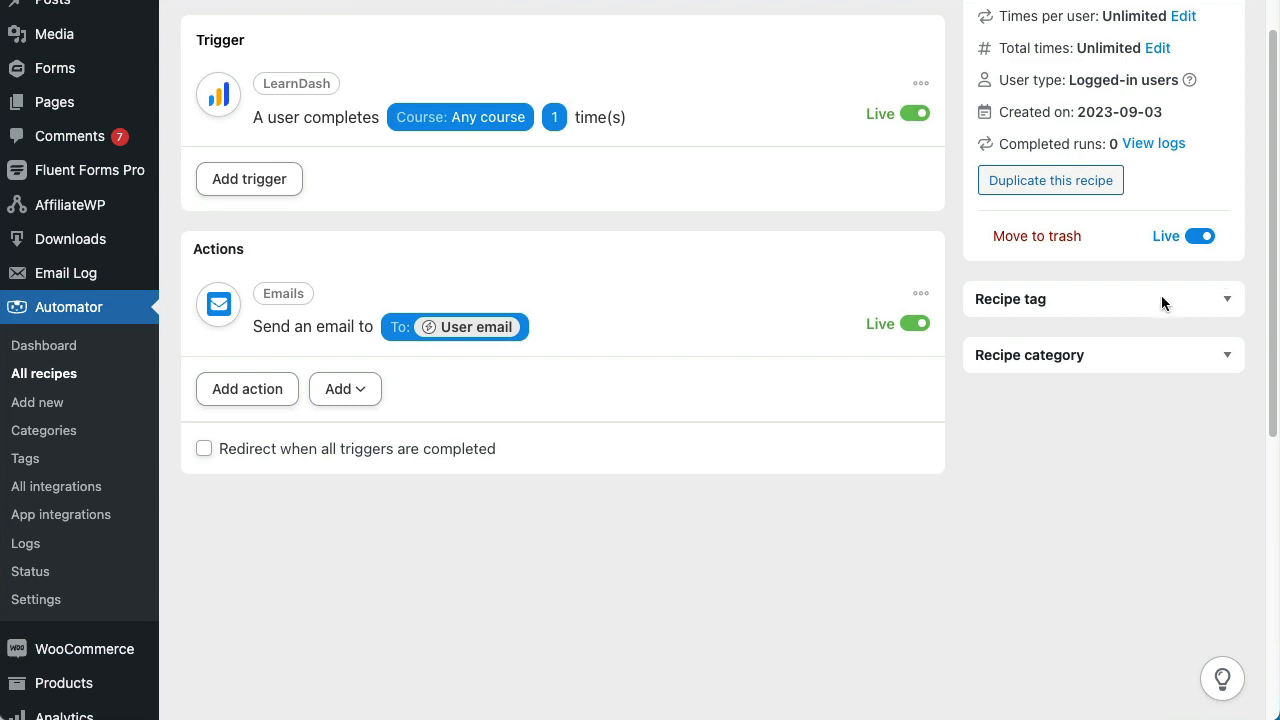
mouse_move(605, 309)
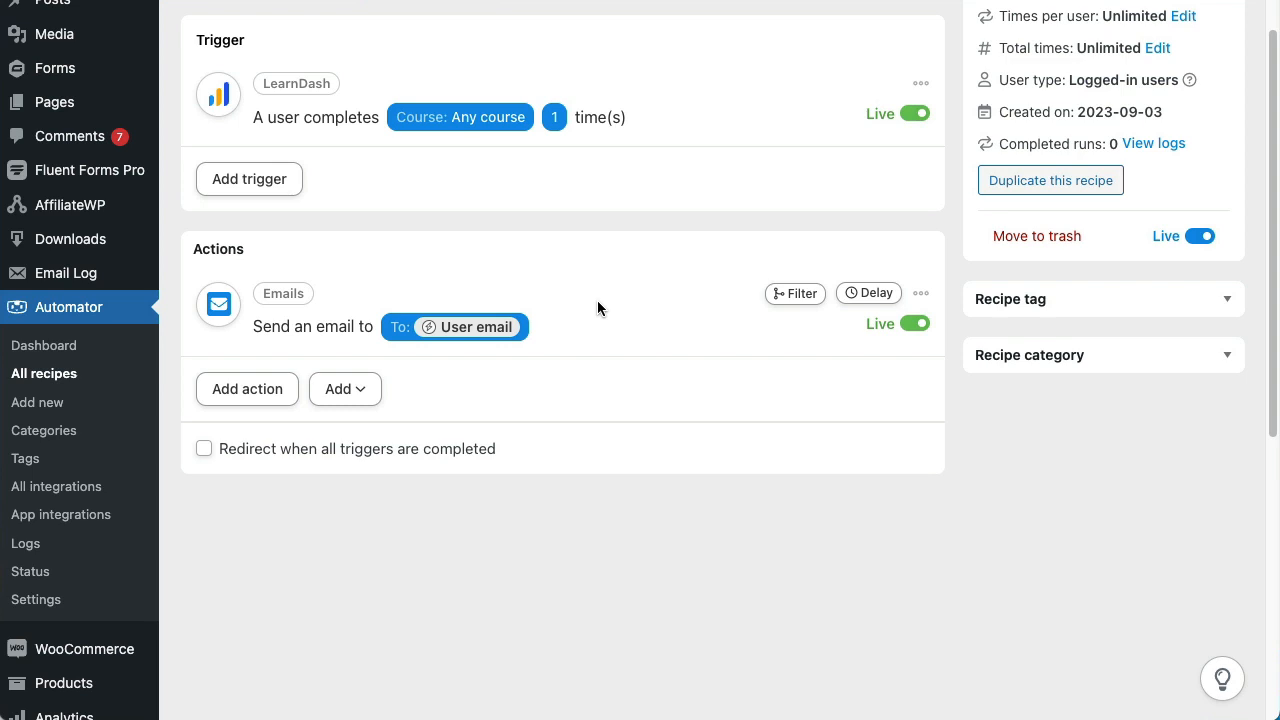
left_click(474, 338)
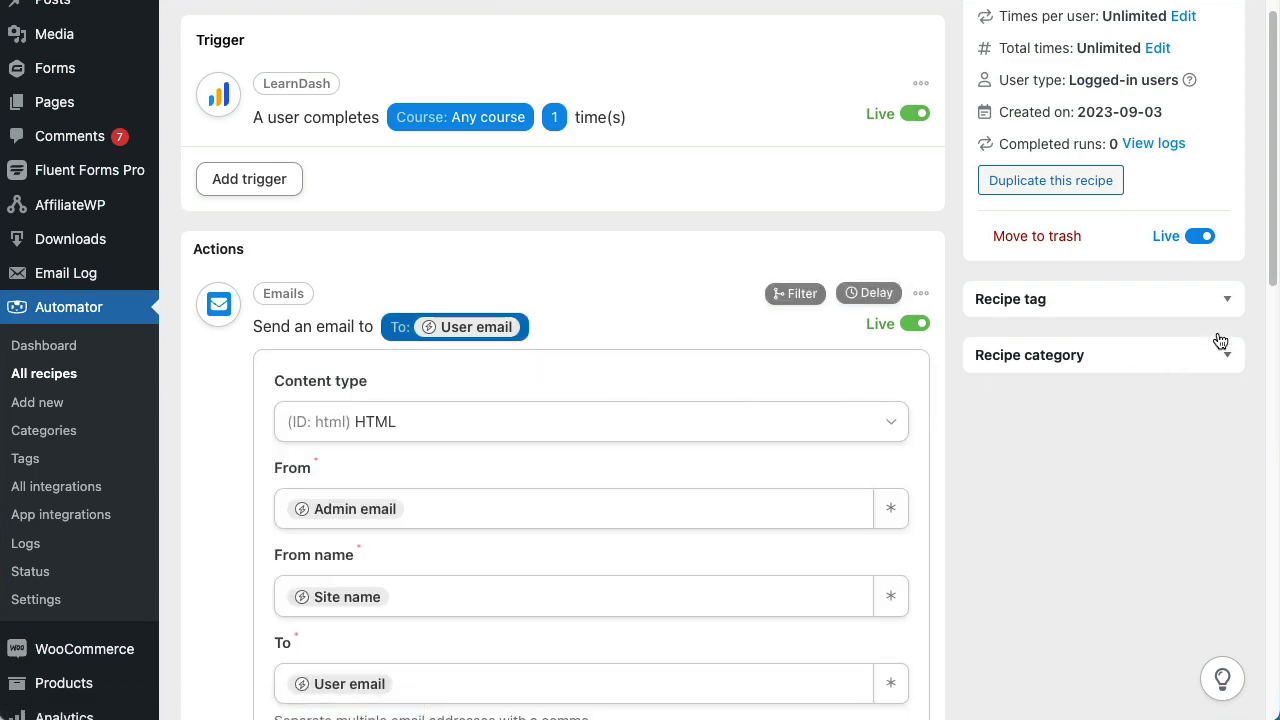
left_click_drag(1273, 258, 1269, 346)
- Examine the tokens used in the email action's From, From name and To fields
left_click(436, 279)
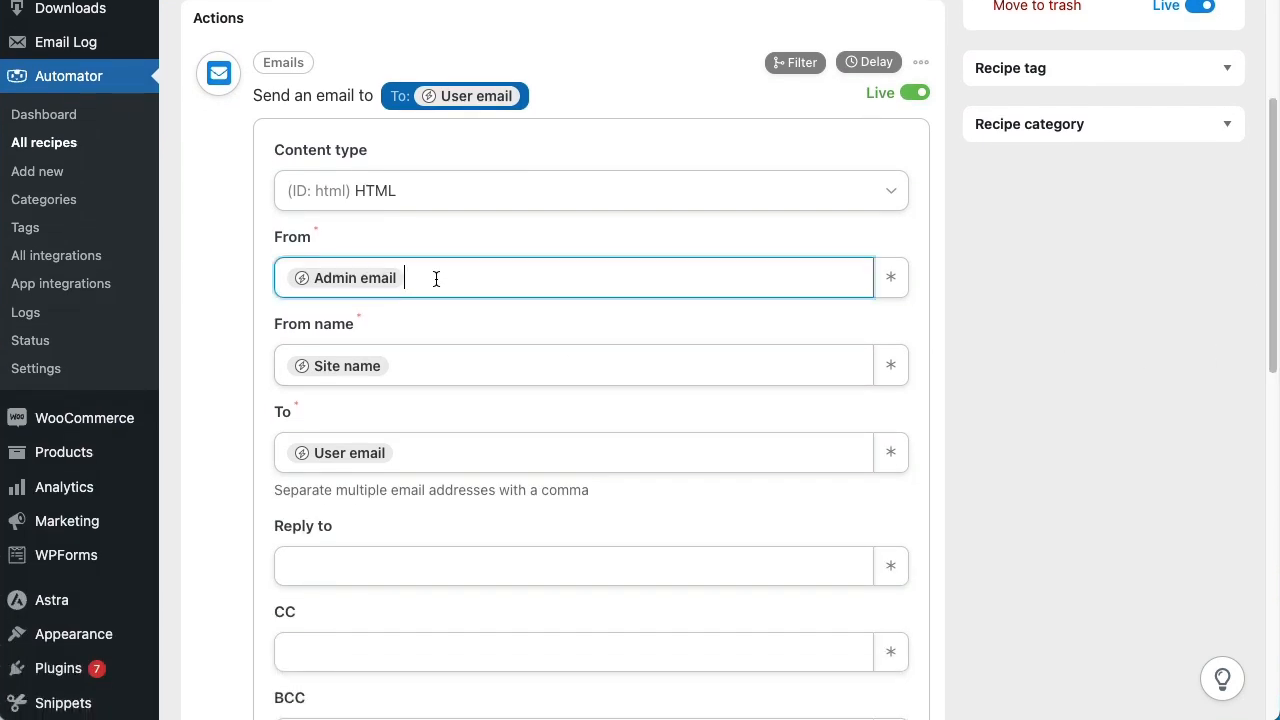
left_click_drag(436, 279, 271, 275)
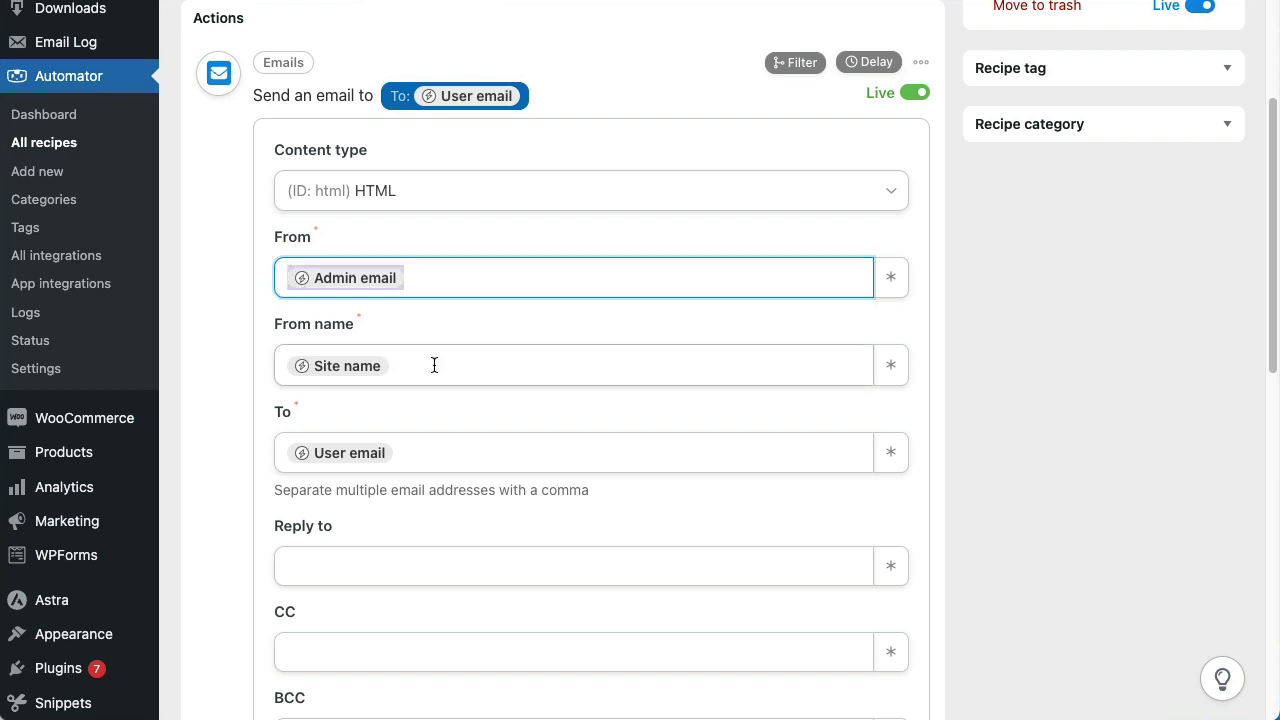
left_click(1020, 368)
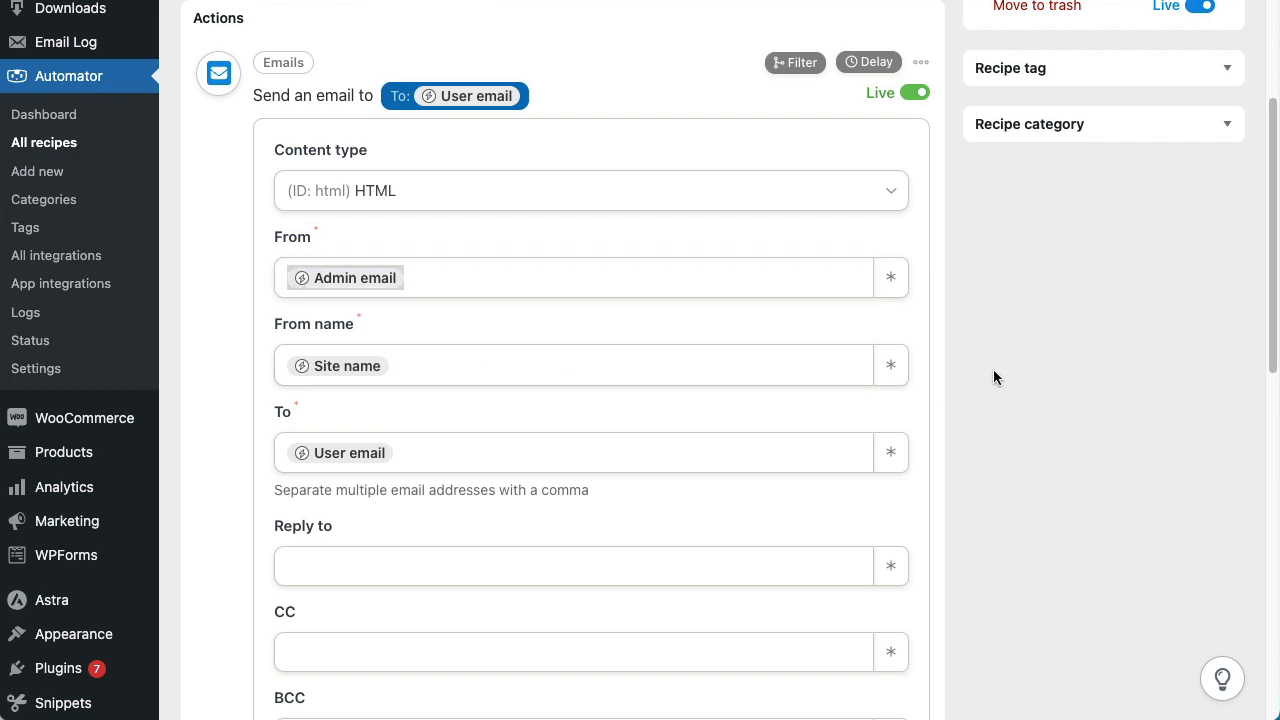
left_click(467, 453)
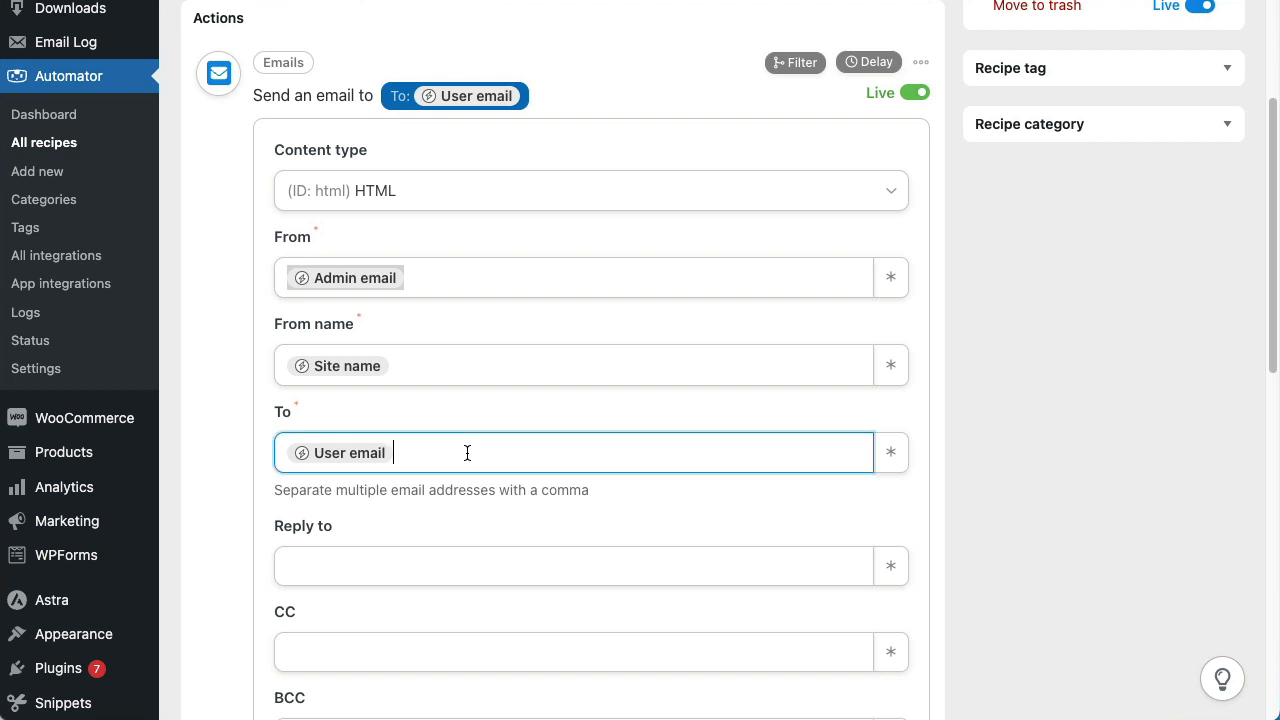
left_click(462, 277)
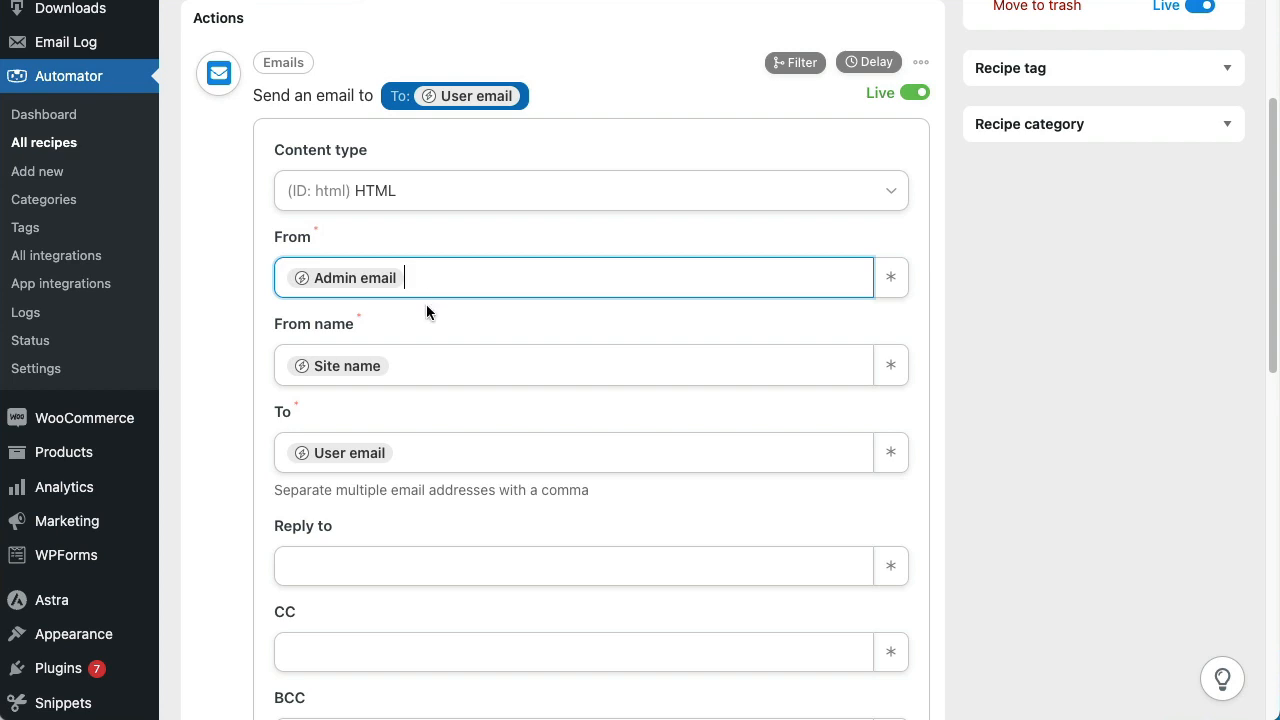
left_click_drag(433, 452, 268, 440)
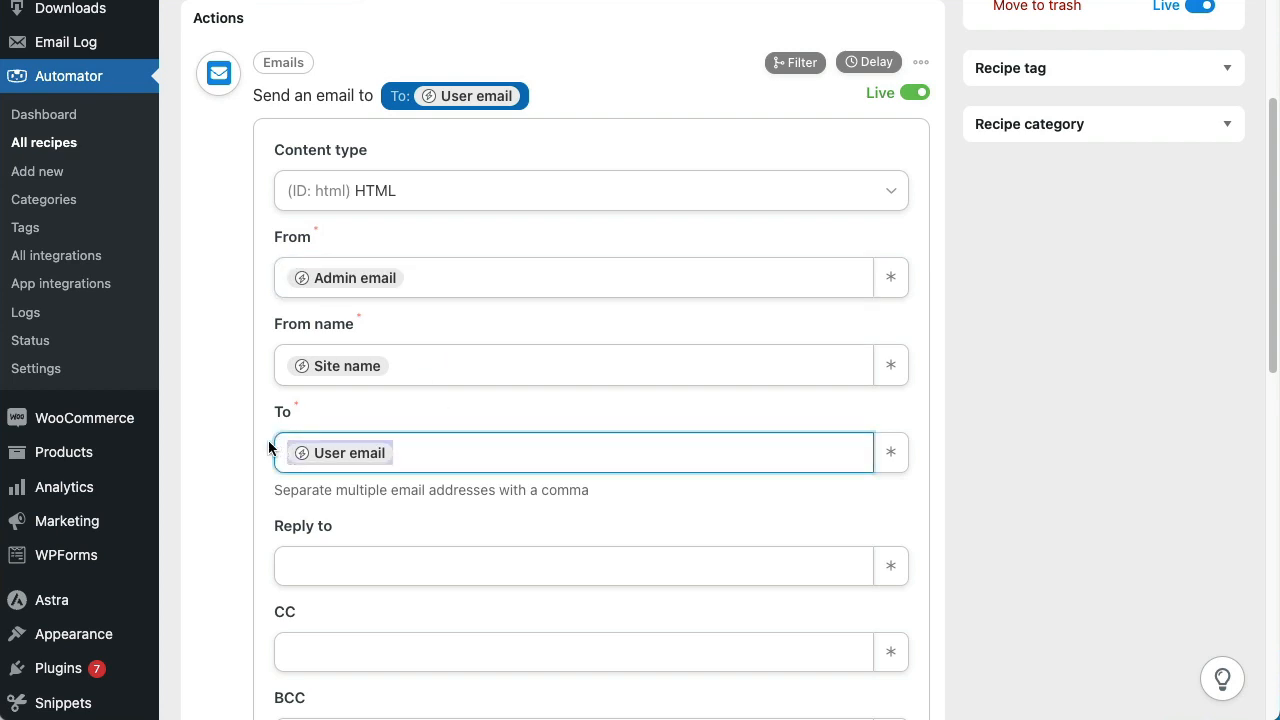
left_click(526, 449)
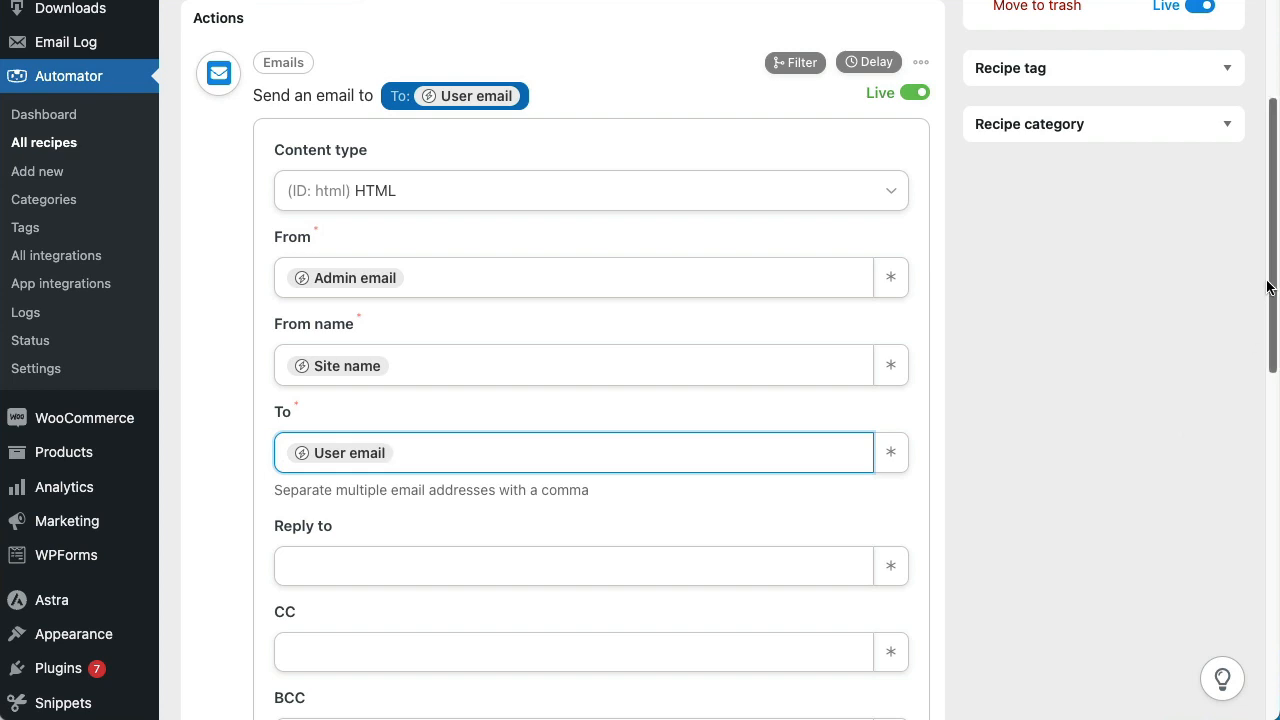
- Examine the Course title and Current date tokens in the email's subject and body
left_click_drag(1272, 284, 1235, 481)
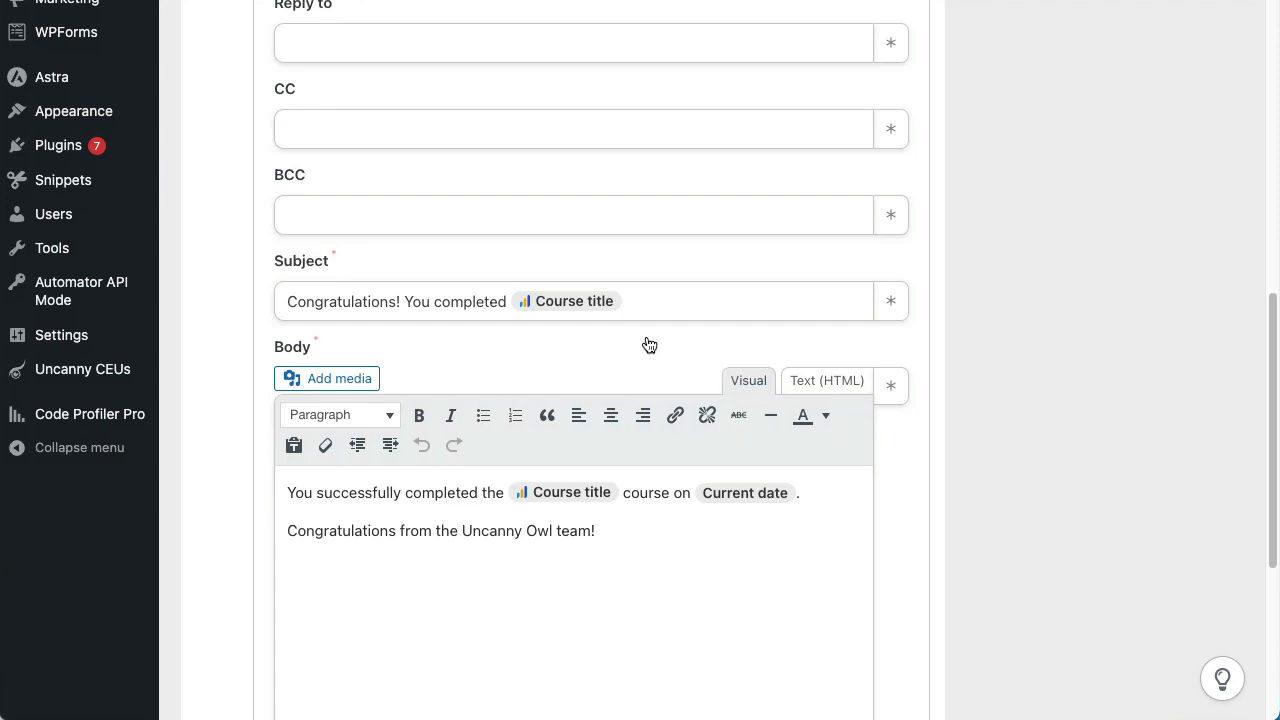
left_click(591, 305)
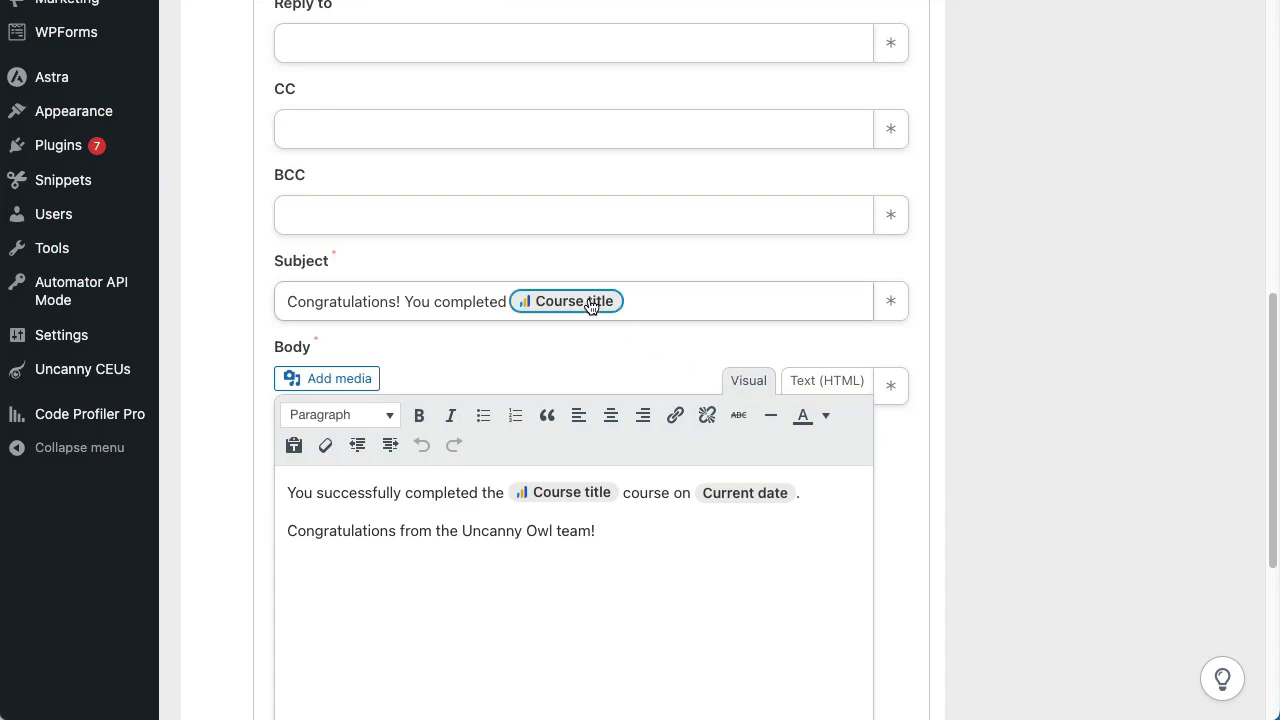
left_click(584, 497)
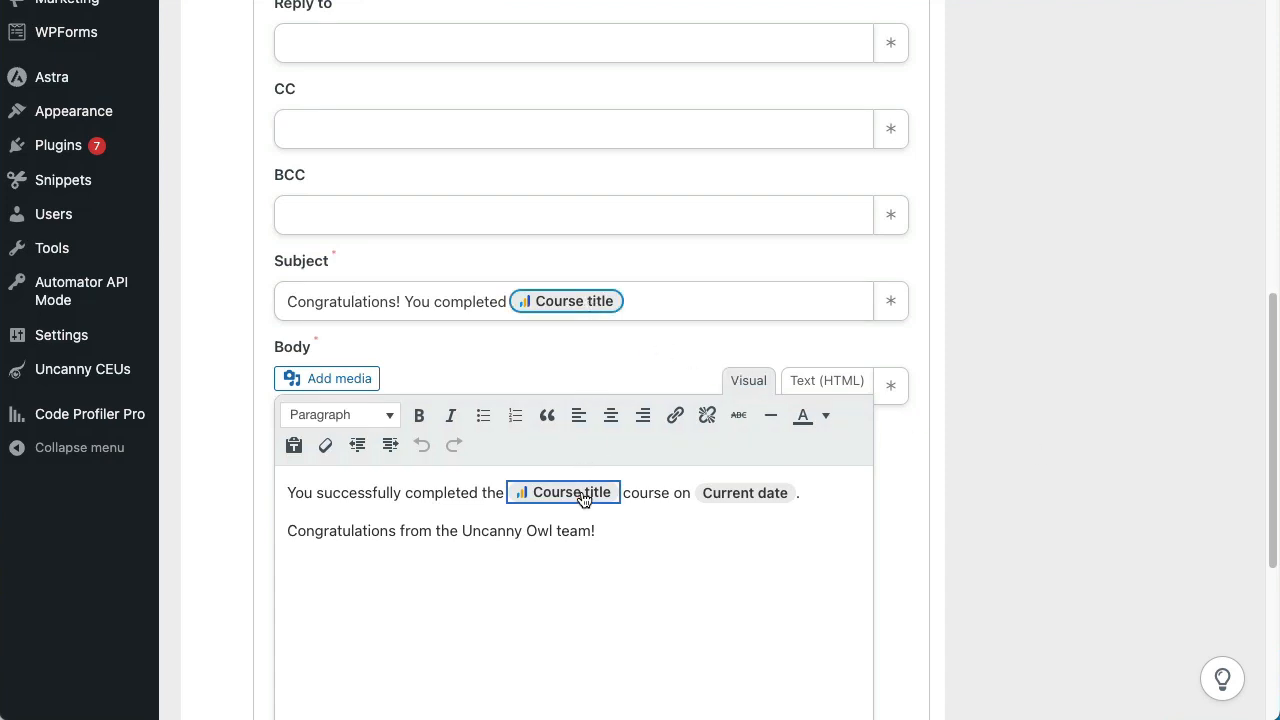
left_click(730, 500)
- Start a new line after "Congratulations from the Uncanny Owl team!" in the email body and open the body's token list
left_click(751, 528)
key("Return")
left_click(891, 388)
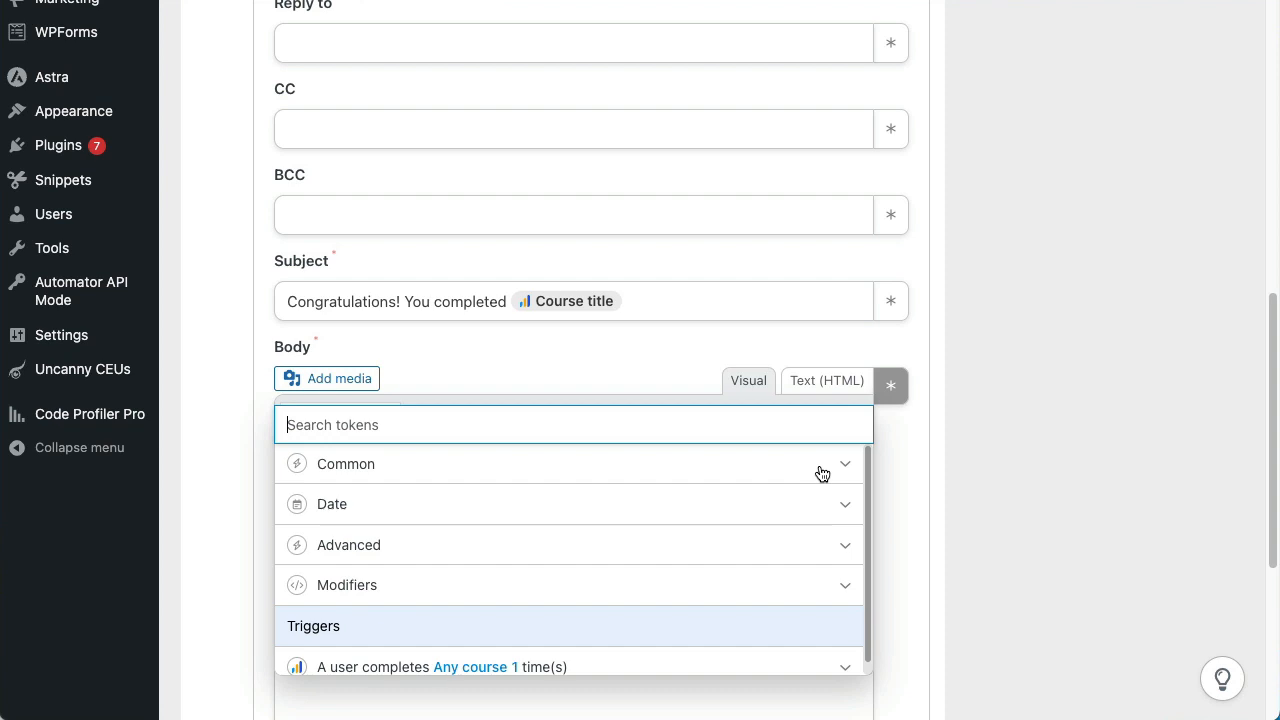
- Look through the Common tokens available for the email body, and collapse that category
scroll(832, 468, "down", 1)
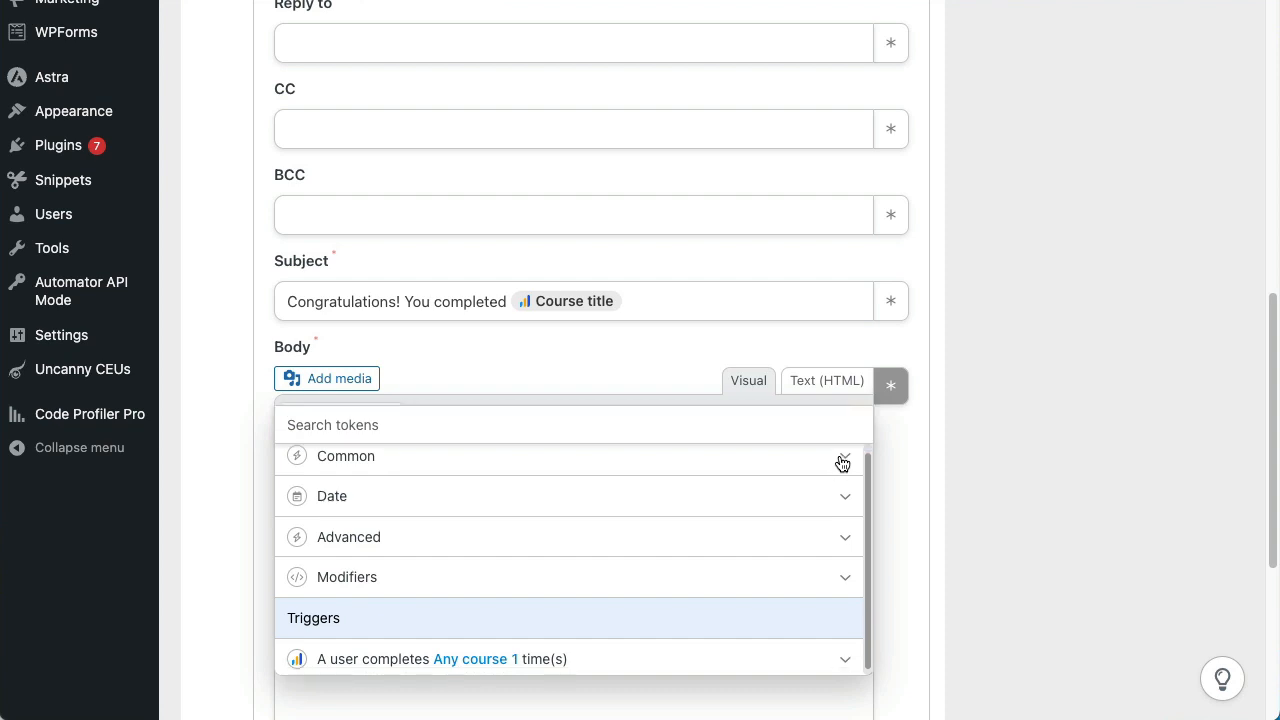
left_click(842, 463)
scroll(787, 529, "down", 2)
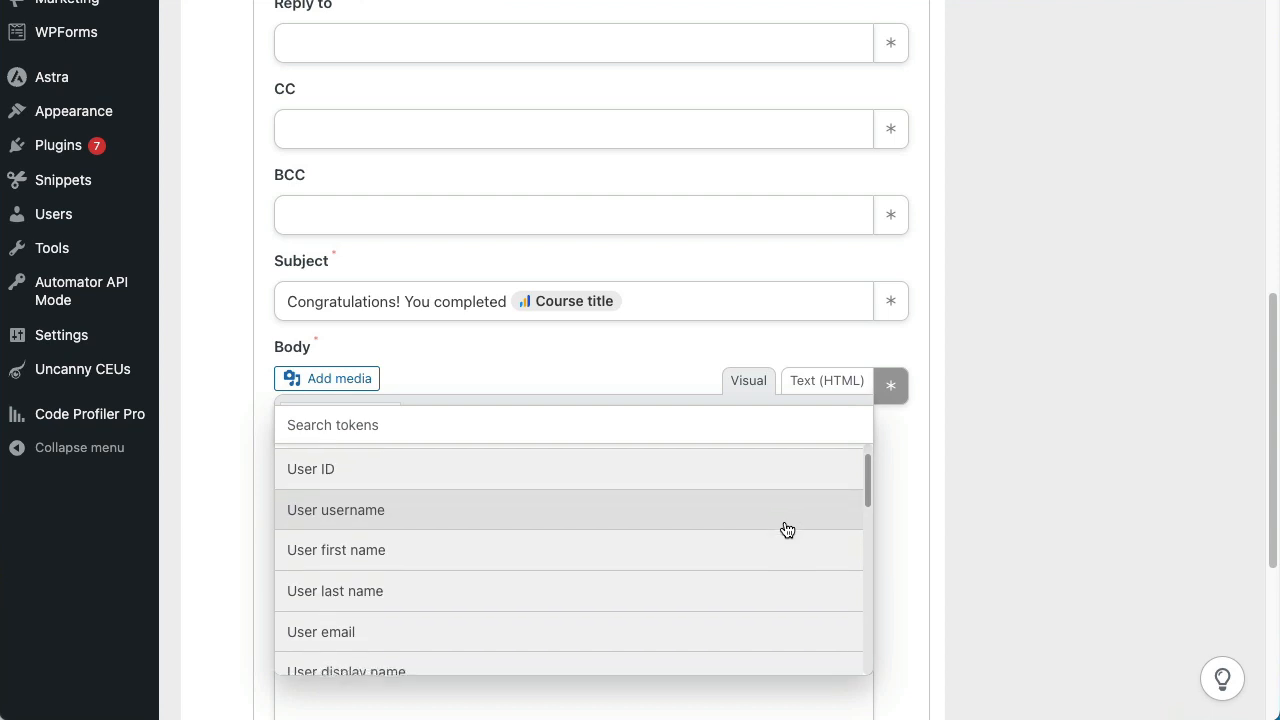
scroll(787, 529, "down", 6)
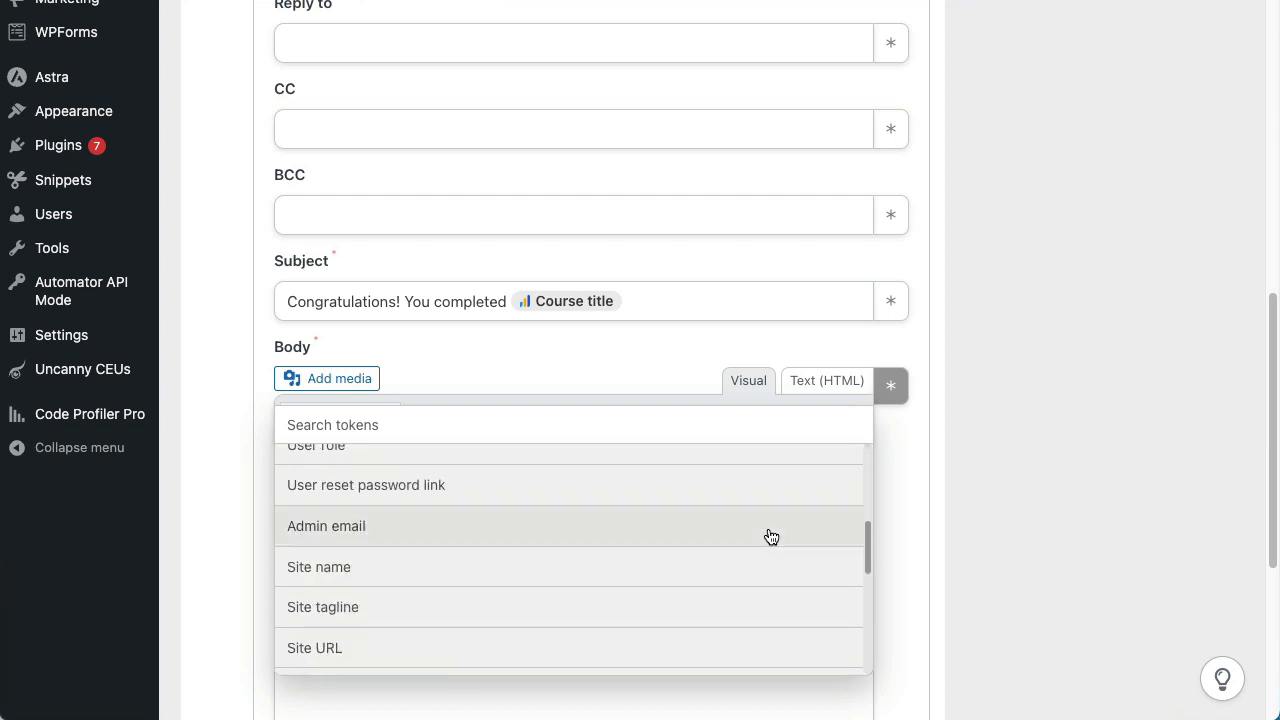
scroll(771, 538, "down", 5)
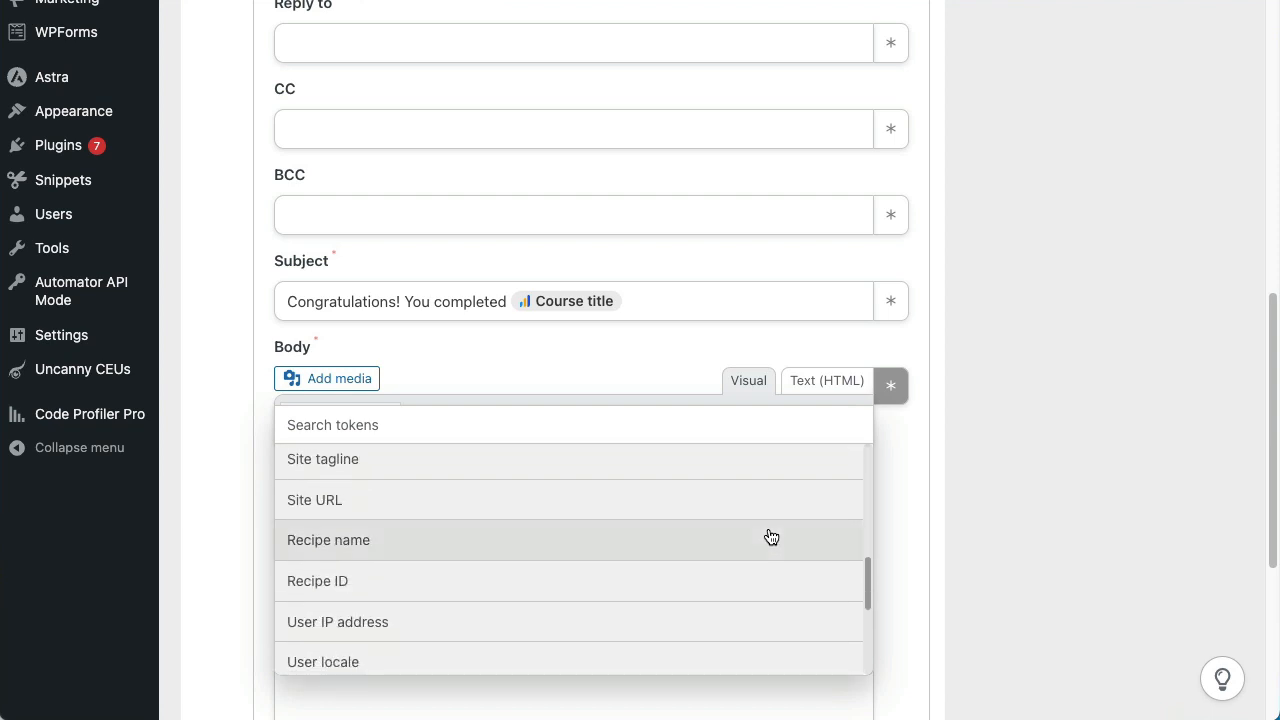
scroll(768, 535, "up", 13)
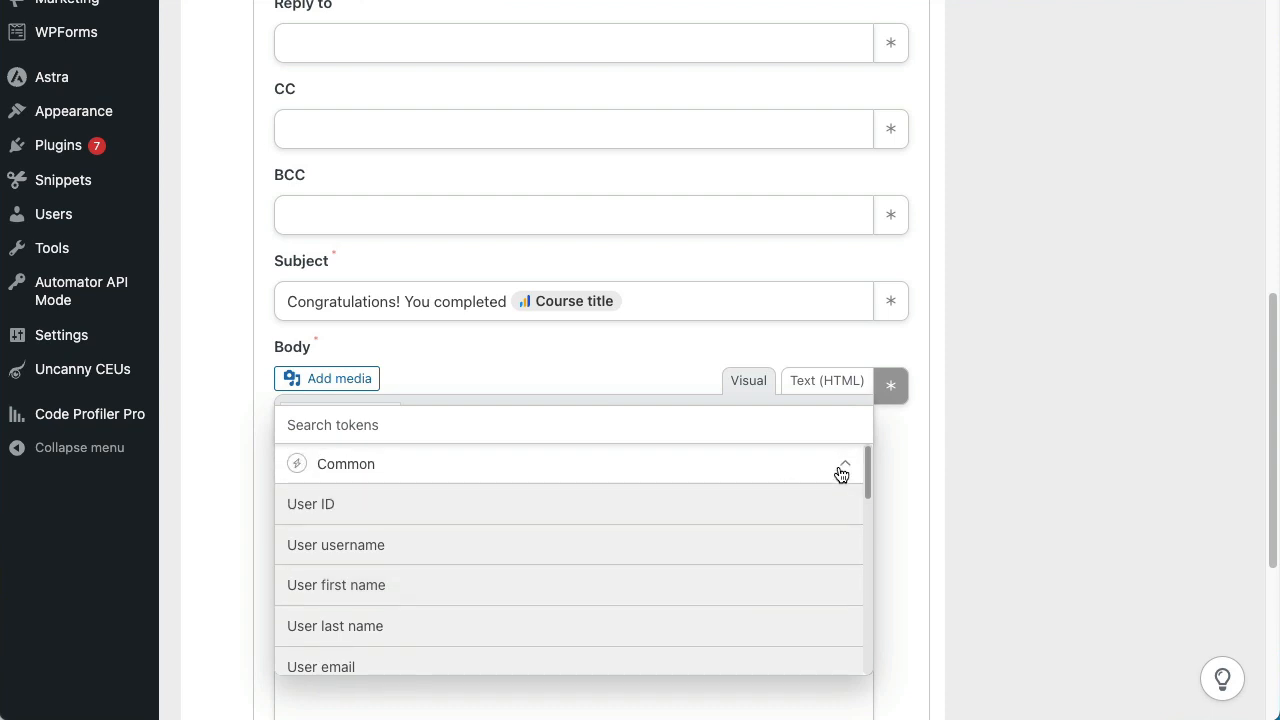
left_click(841, 474)
- Look through the Advanced and Modifiers token categories, collapsing each one after viewing it
left_click(843, 549)
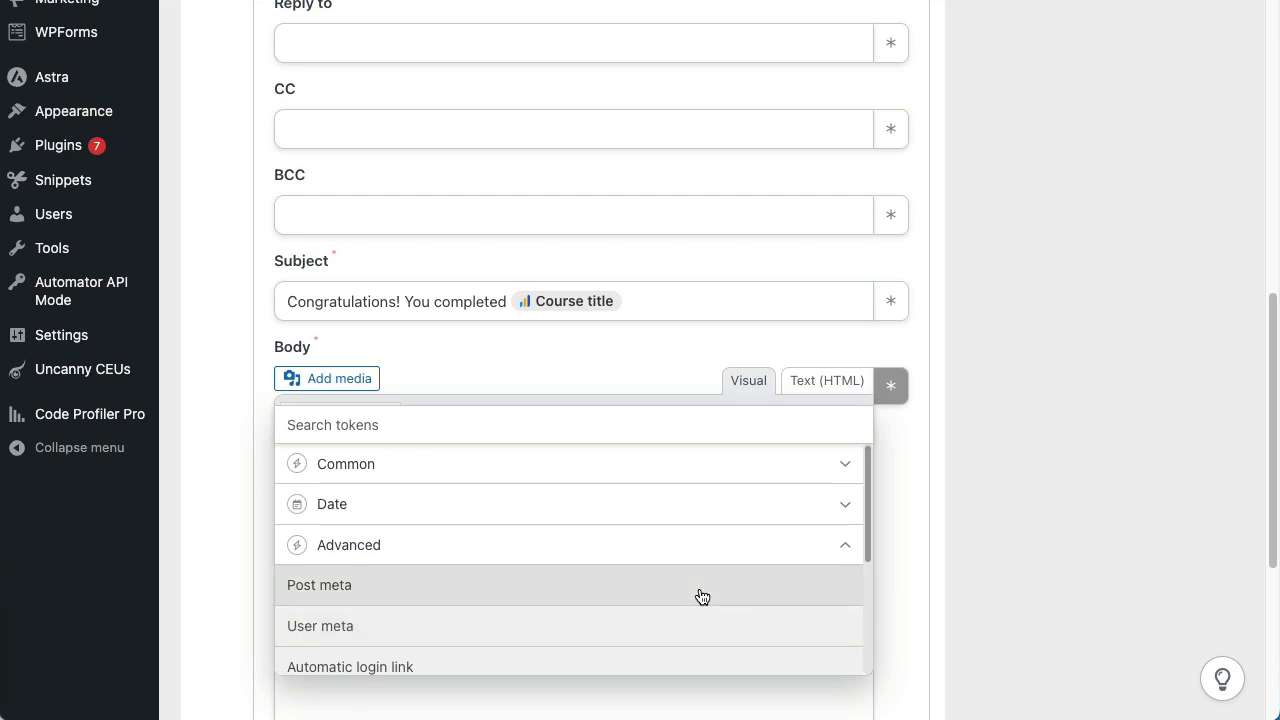
scroll(917, 508, "down", 1)
scroll(916, 503, "down", 1)
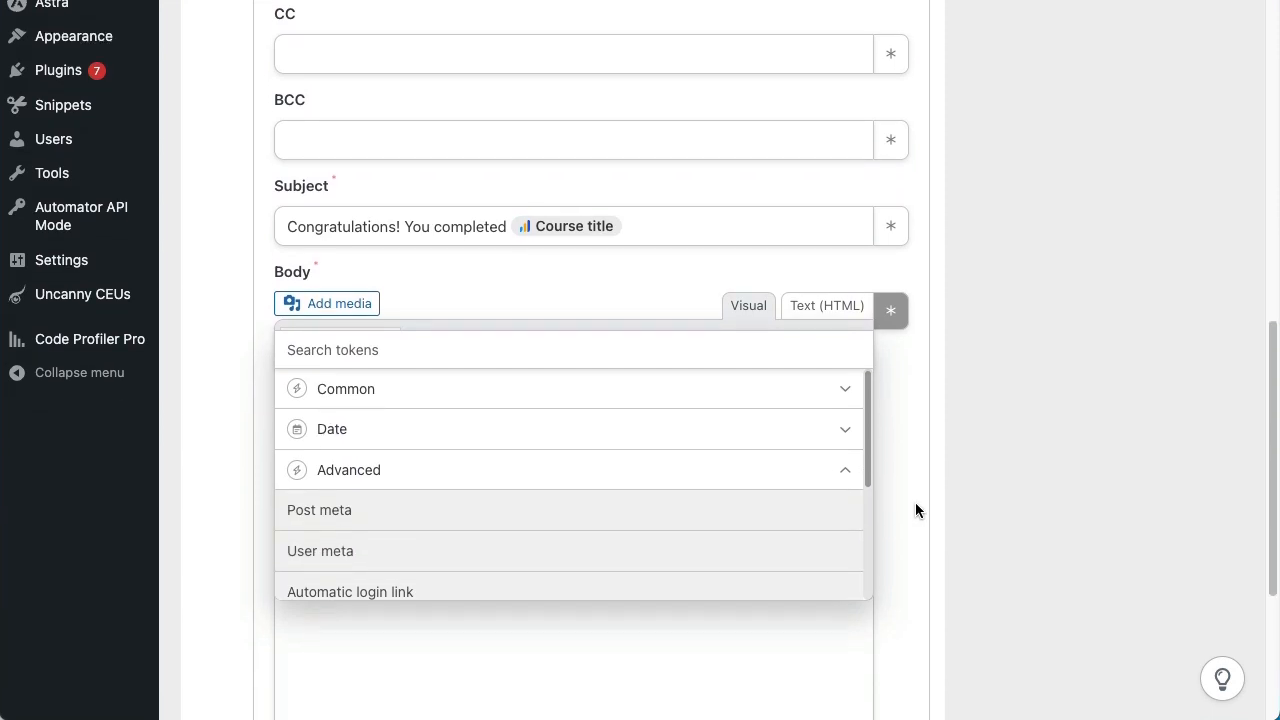
left_click(858, 447)
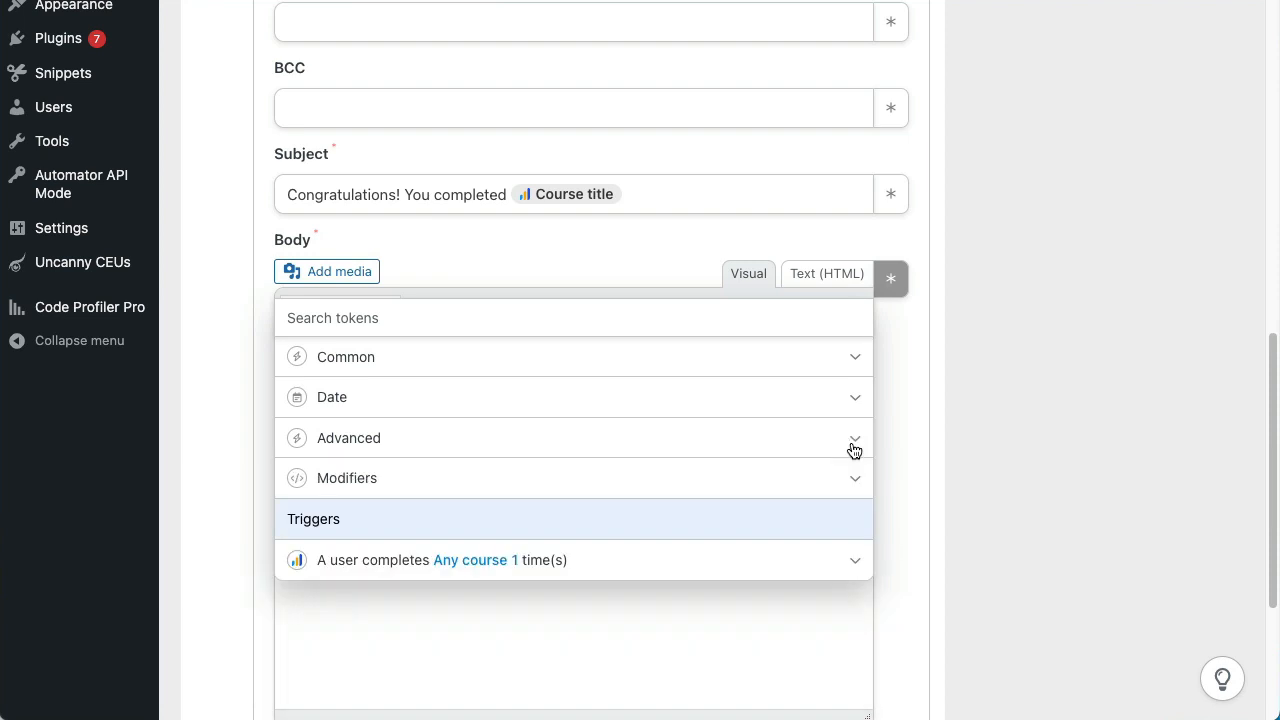
left_click(850, 479)
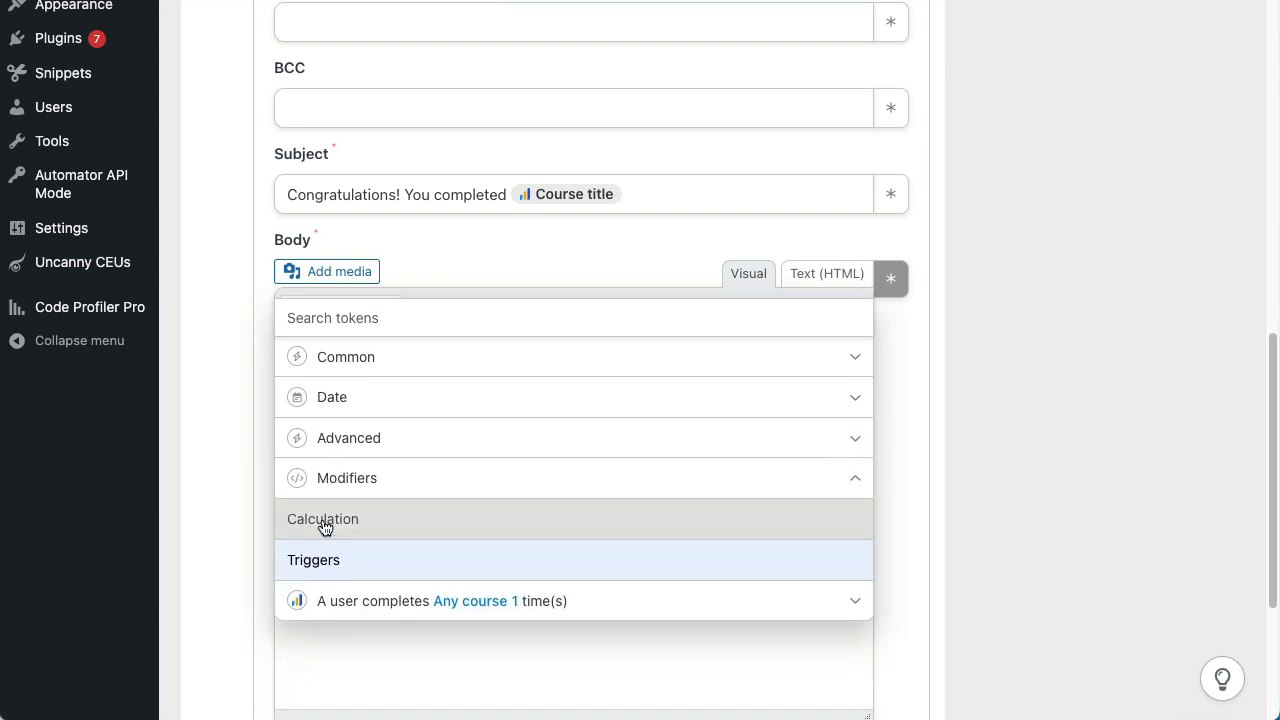
left_click(852, 480)
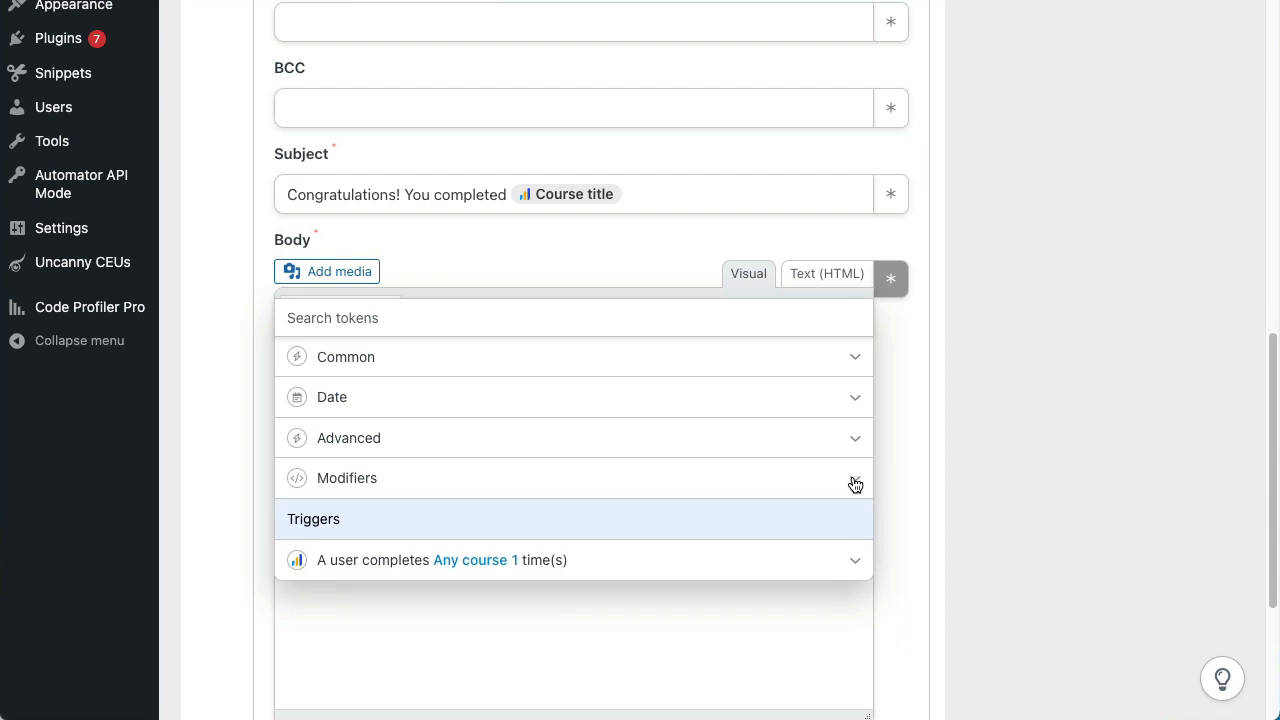
- Look through the course tokens offered by the "A user completes Any course" trigger, and close the token list
left_click(855, 564)
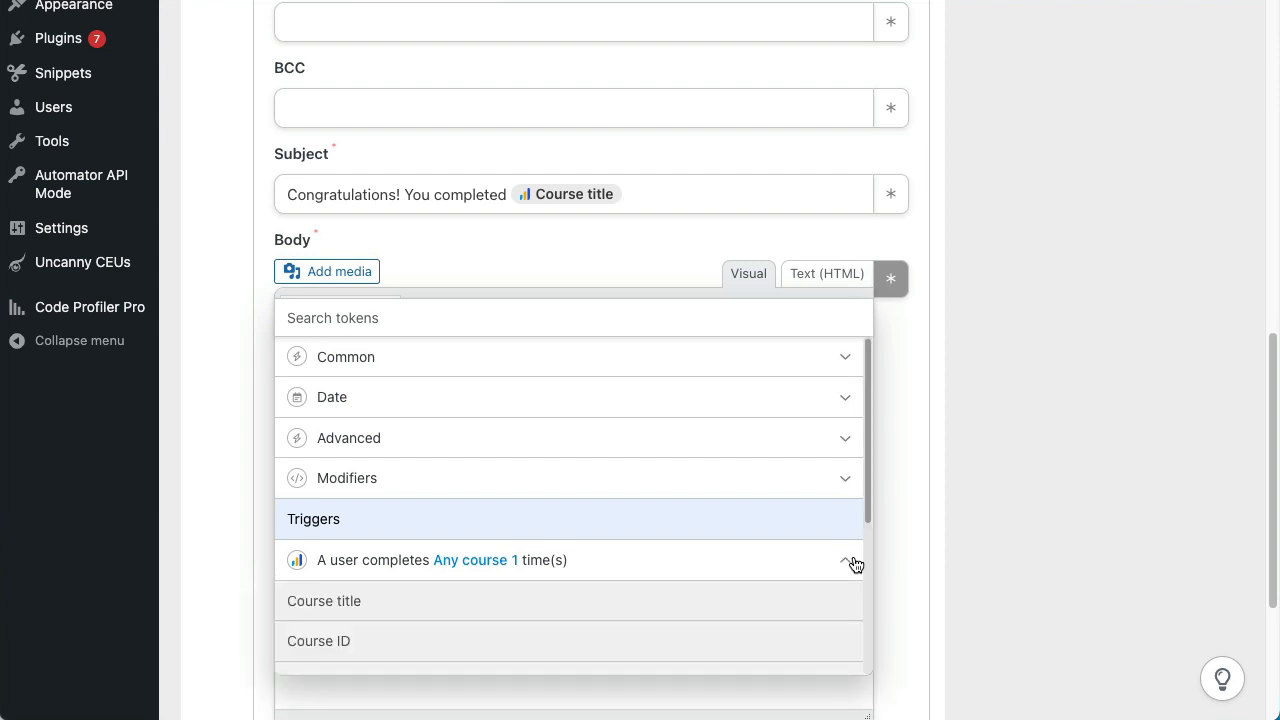
scroll(771, 480, "down", 1)
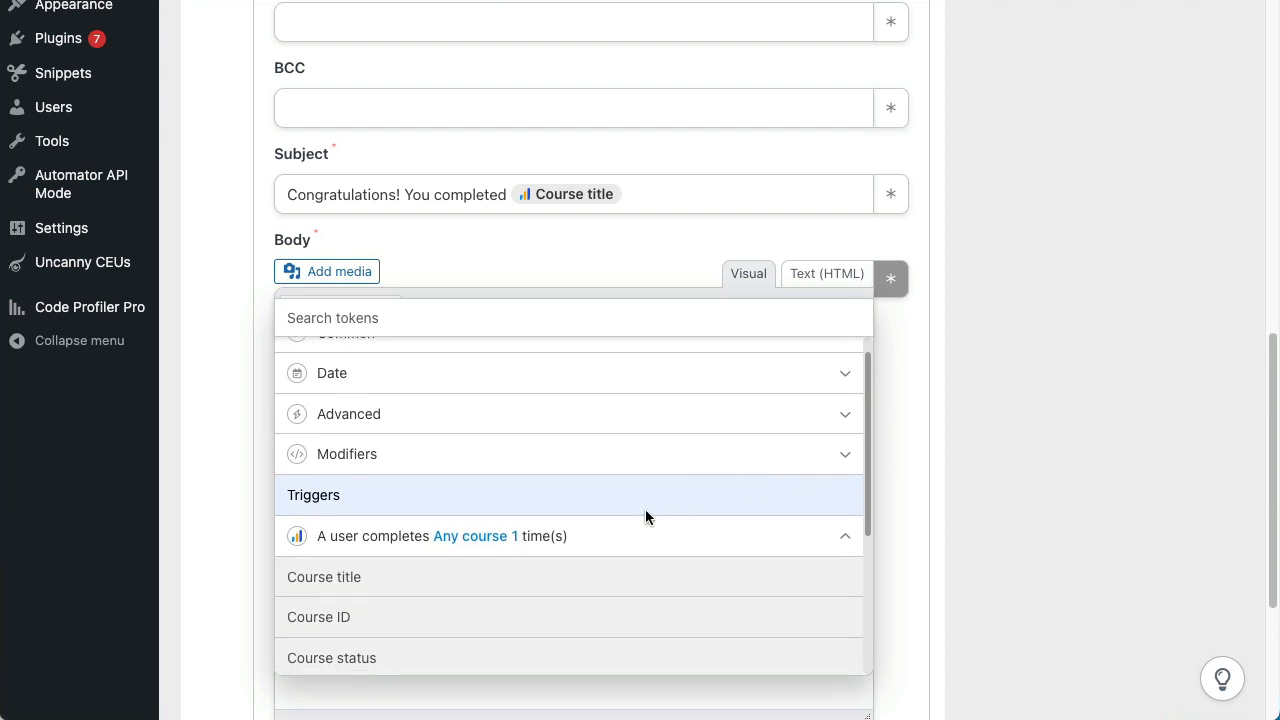
scroll(574, 503, "down", 4)
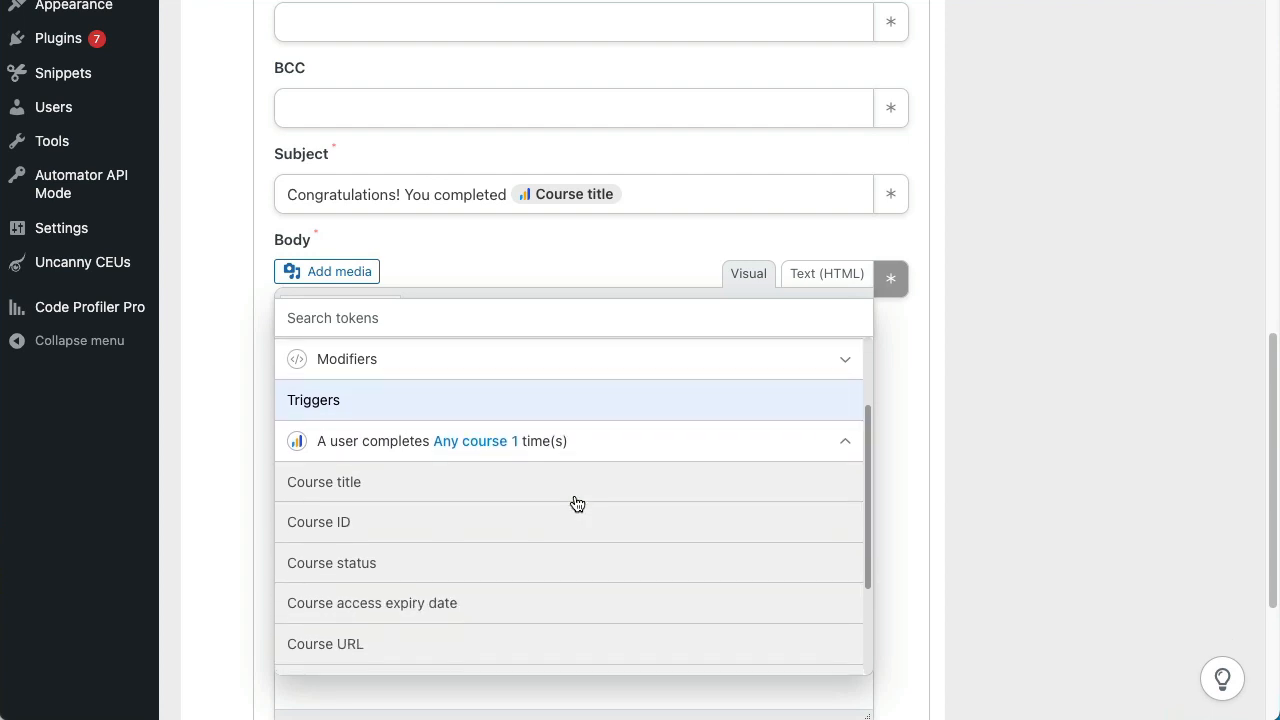
scroll(577, 503, "down", 2)
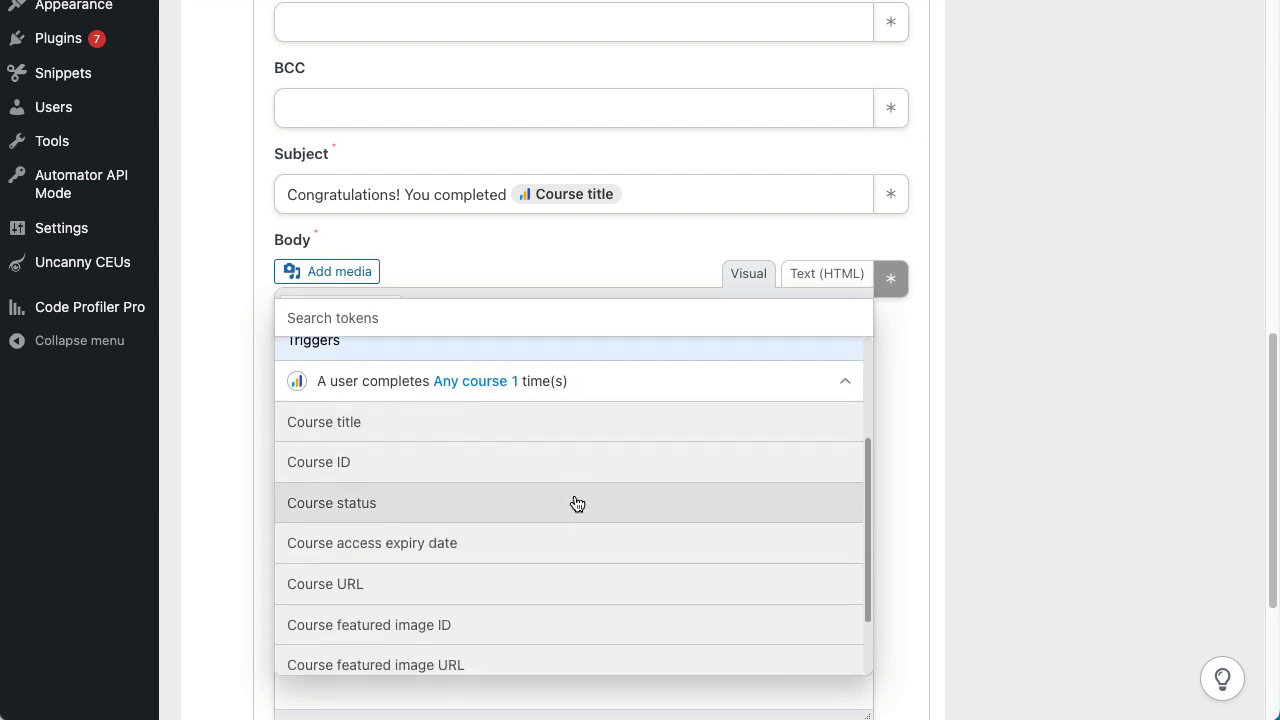
scroll(577, 503, "down", 2)
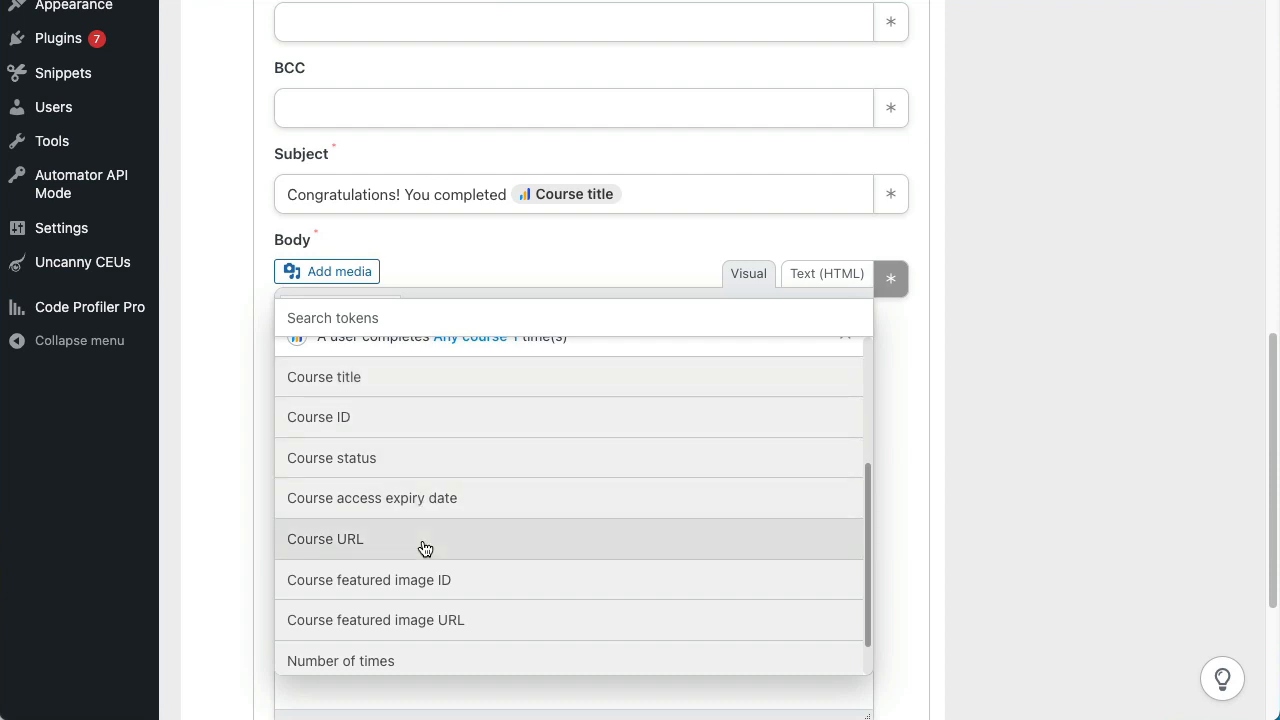
scroll(491, 561, "down", 1)
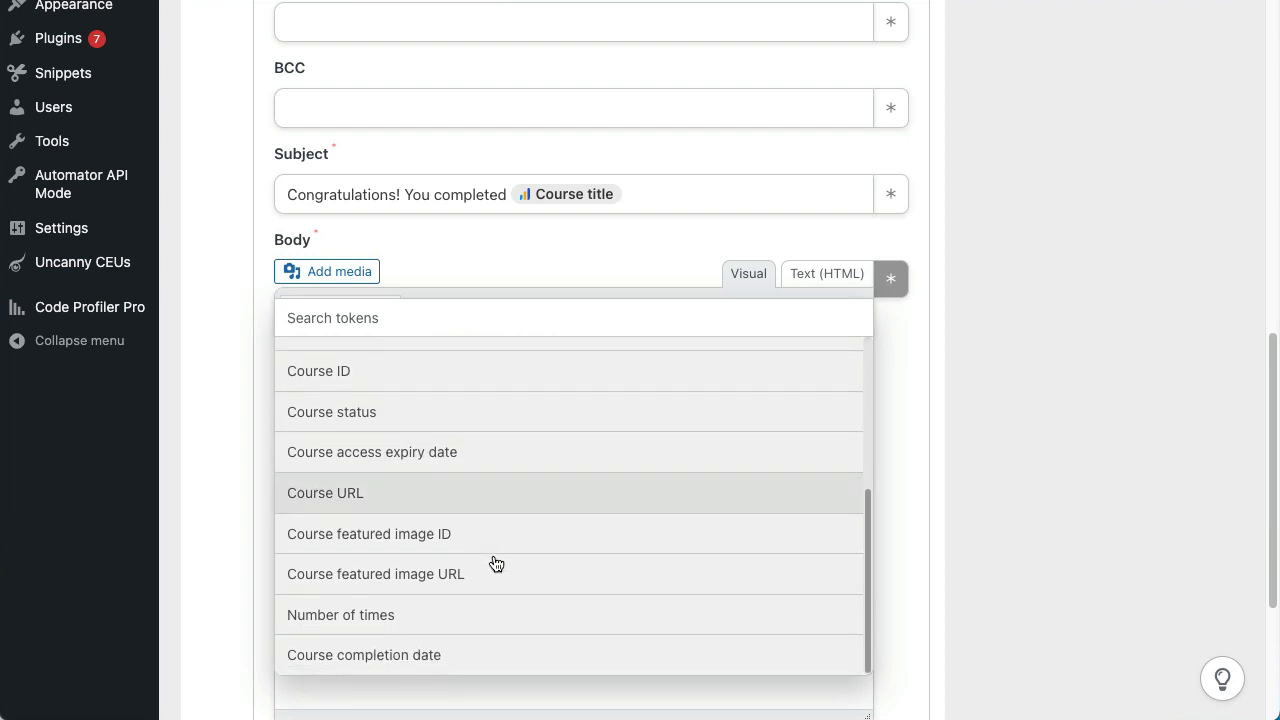
left_click(891, 287)
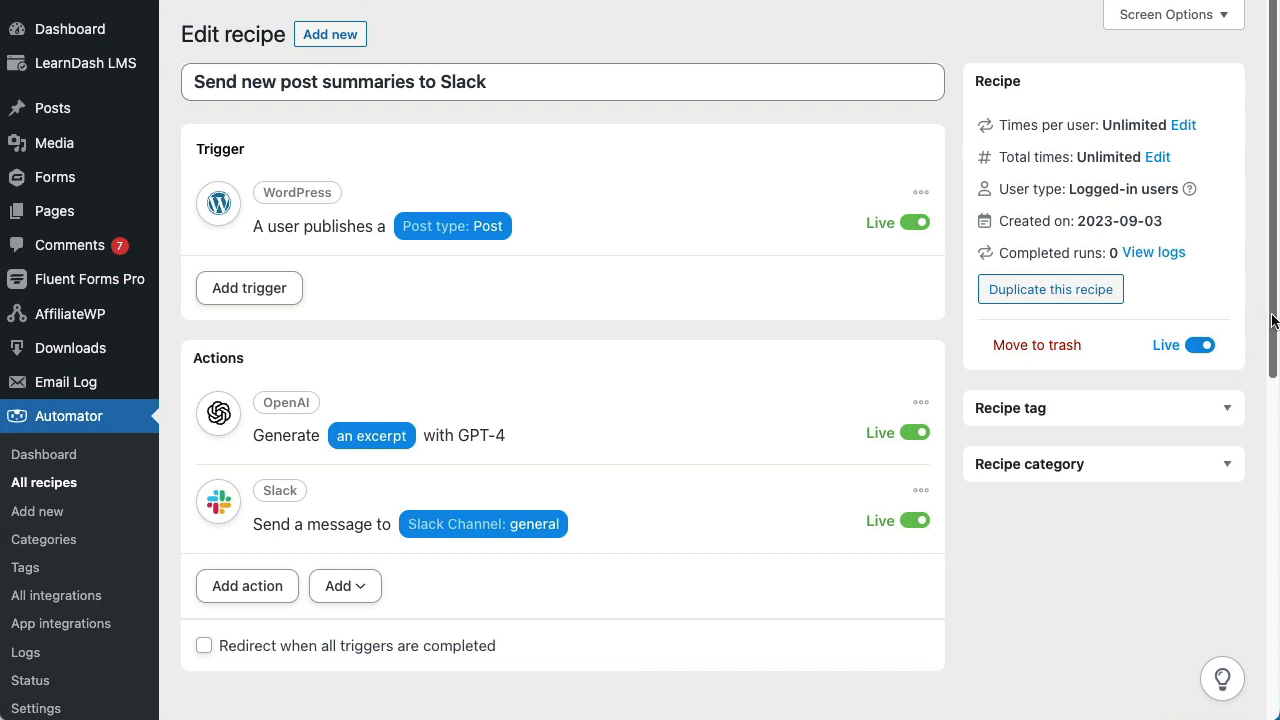
- Open the Slack message action in the "Send new post summaries to Slack" recipe and examine the tokens in its message
left_click_drag(1271, 314, 1271, 371)
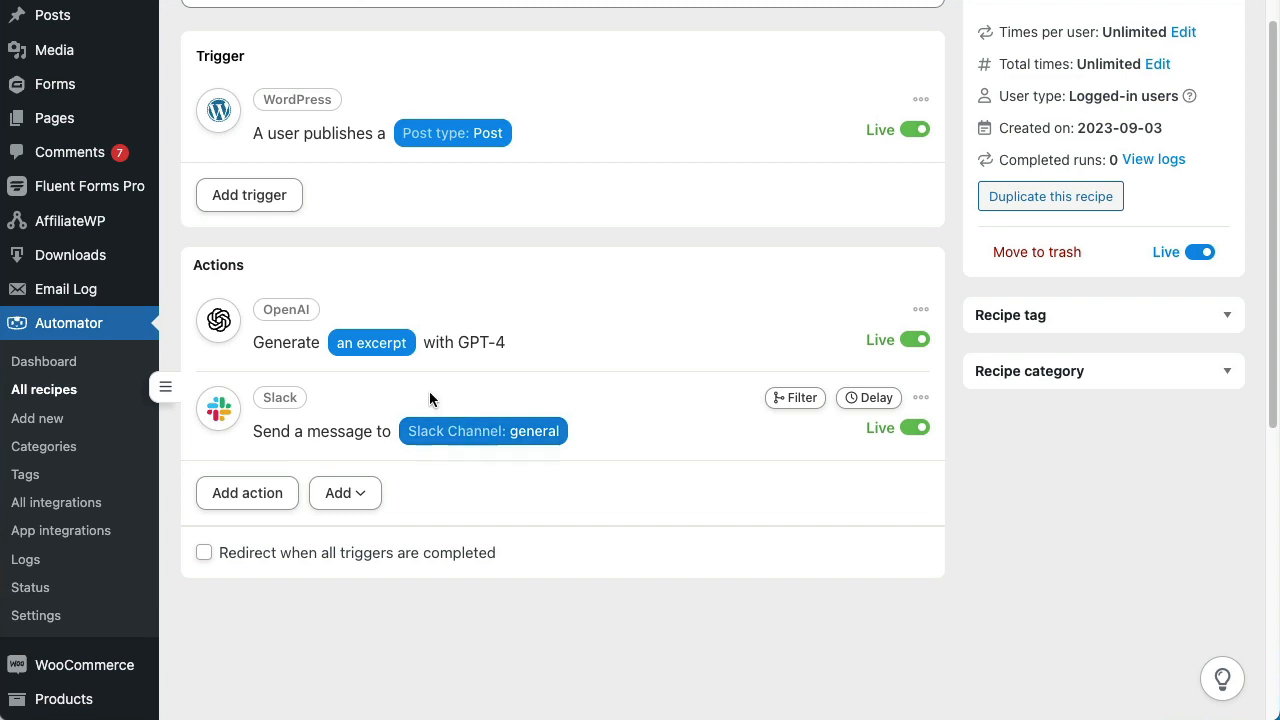
left_click(433, 443)
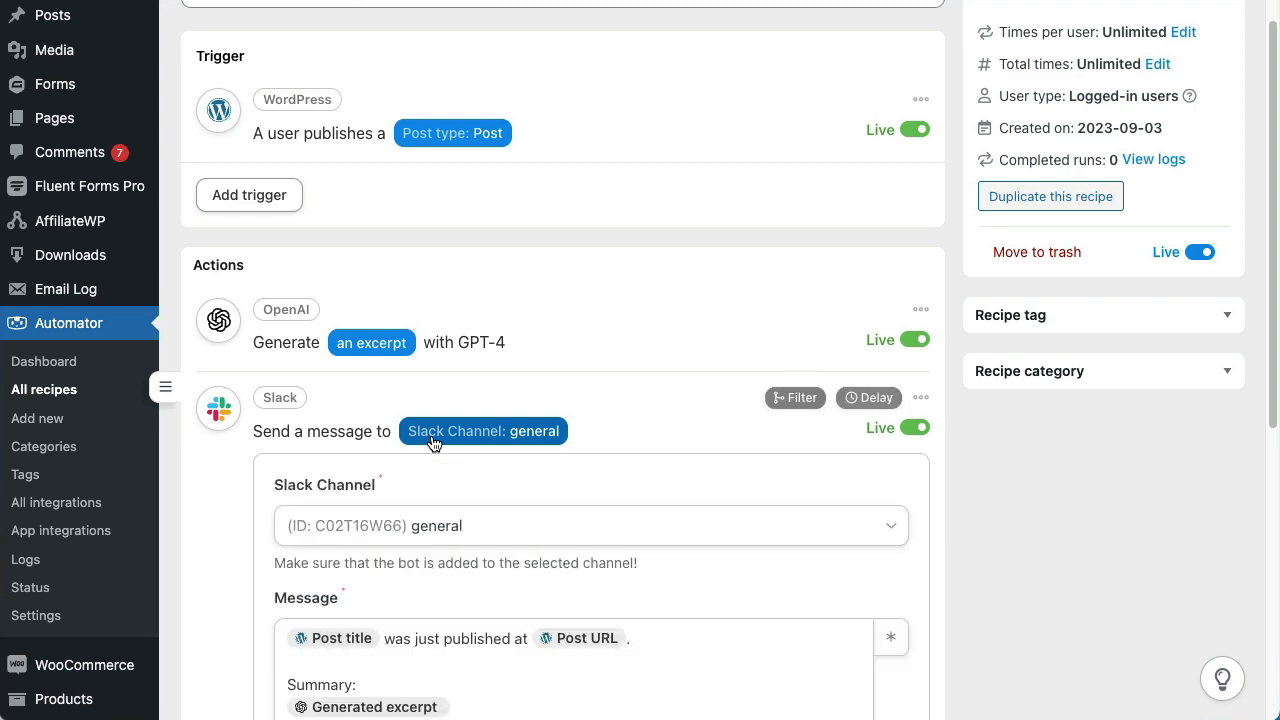
scroll(666, 371, "down", 3)
scroll(666, 378, "down", 1)
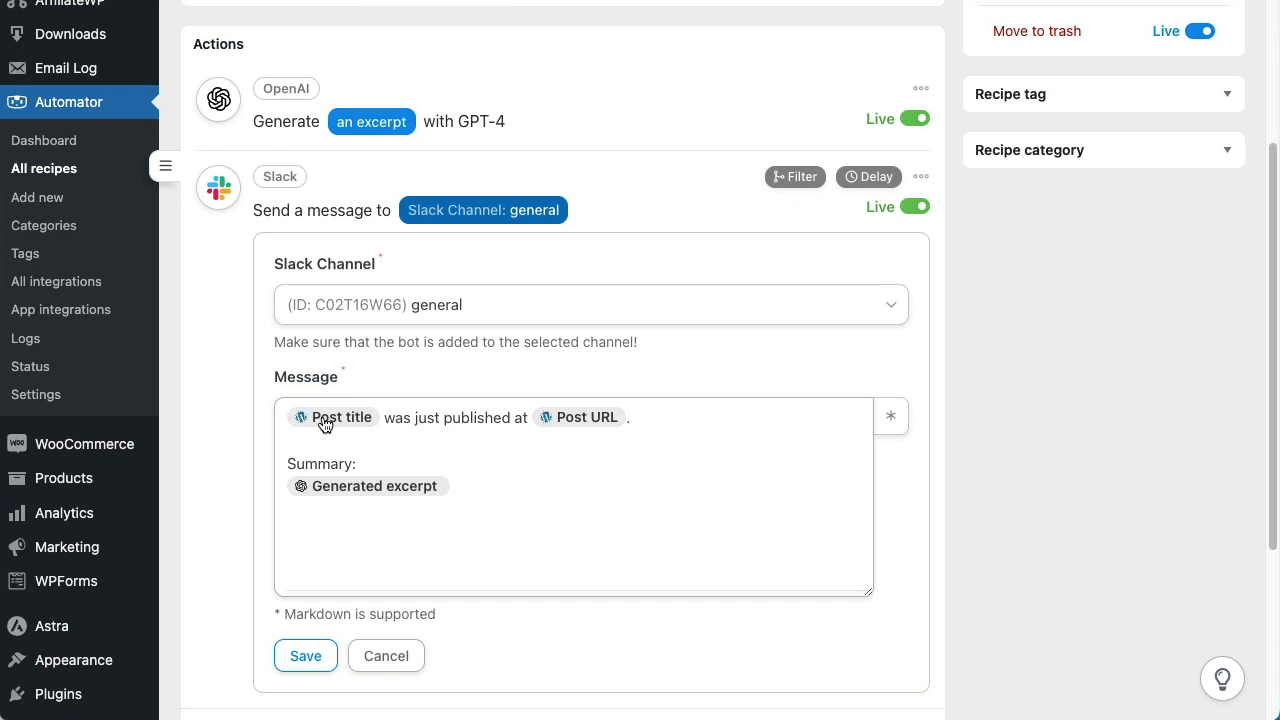
left_click(325, 425)
left_click(580, 425)
left_click(398, 497)
- Insert the Generated excerpt token from the "Generate an excerpt with GPT-4" action at the start of the Slack message
left_click(893, 418)
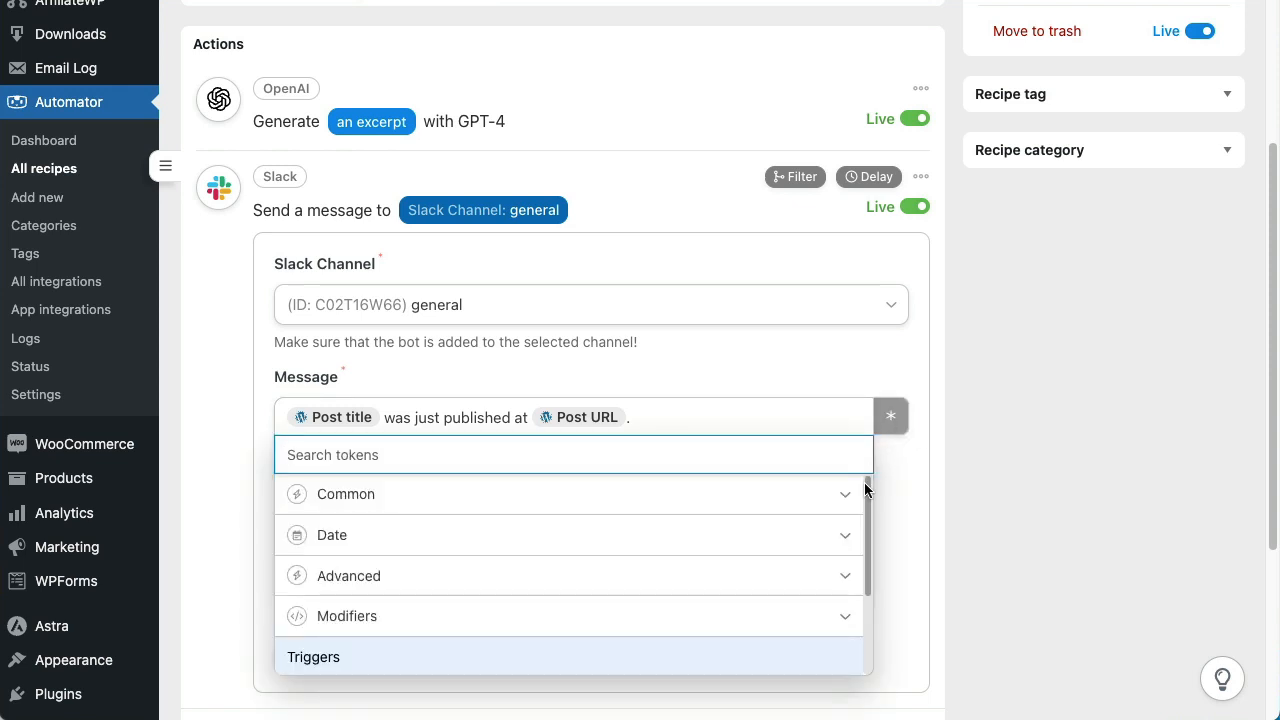
scroll(800, 551, "down", 3)
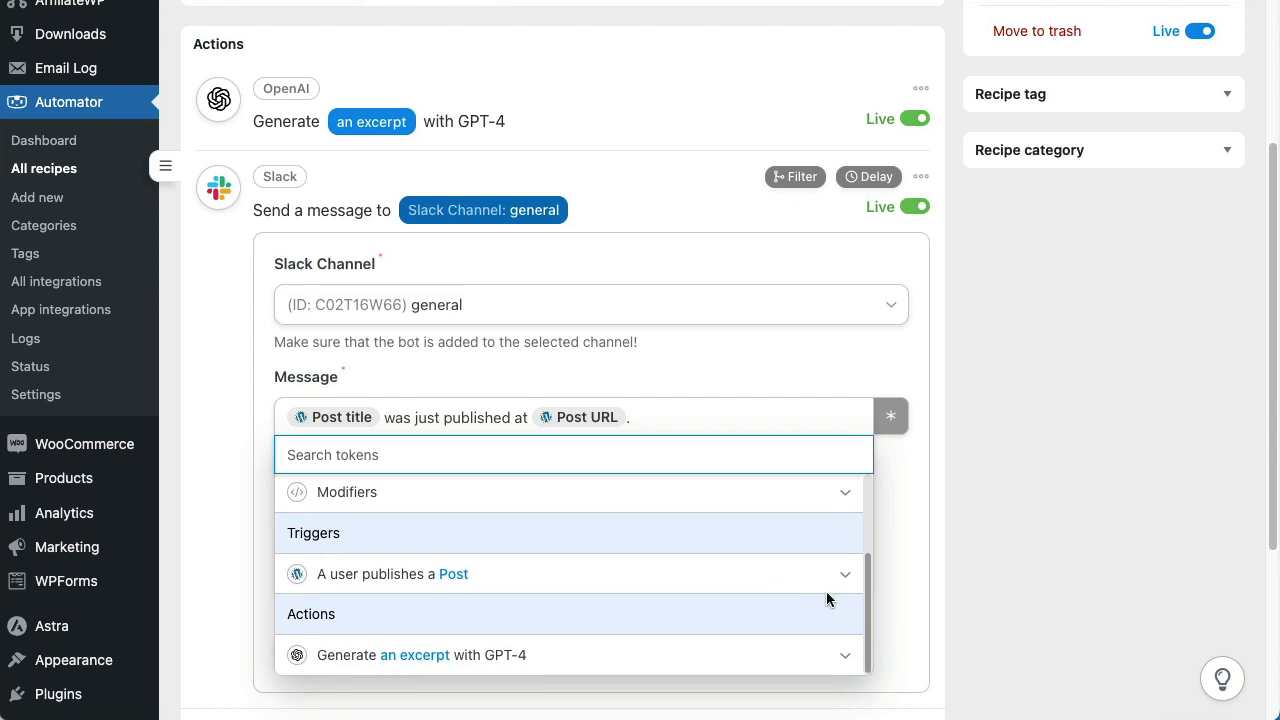
scroll(897, 600, "down", 5)
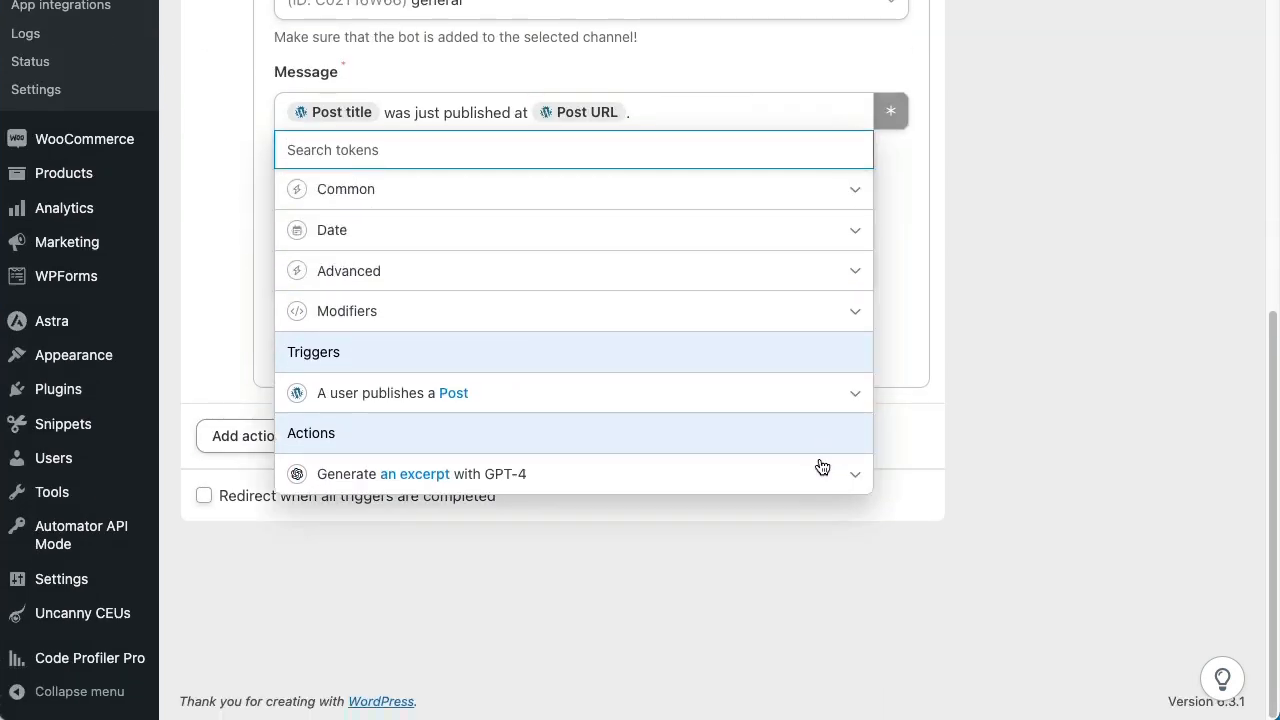
left_click(850, 476)
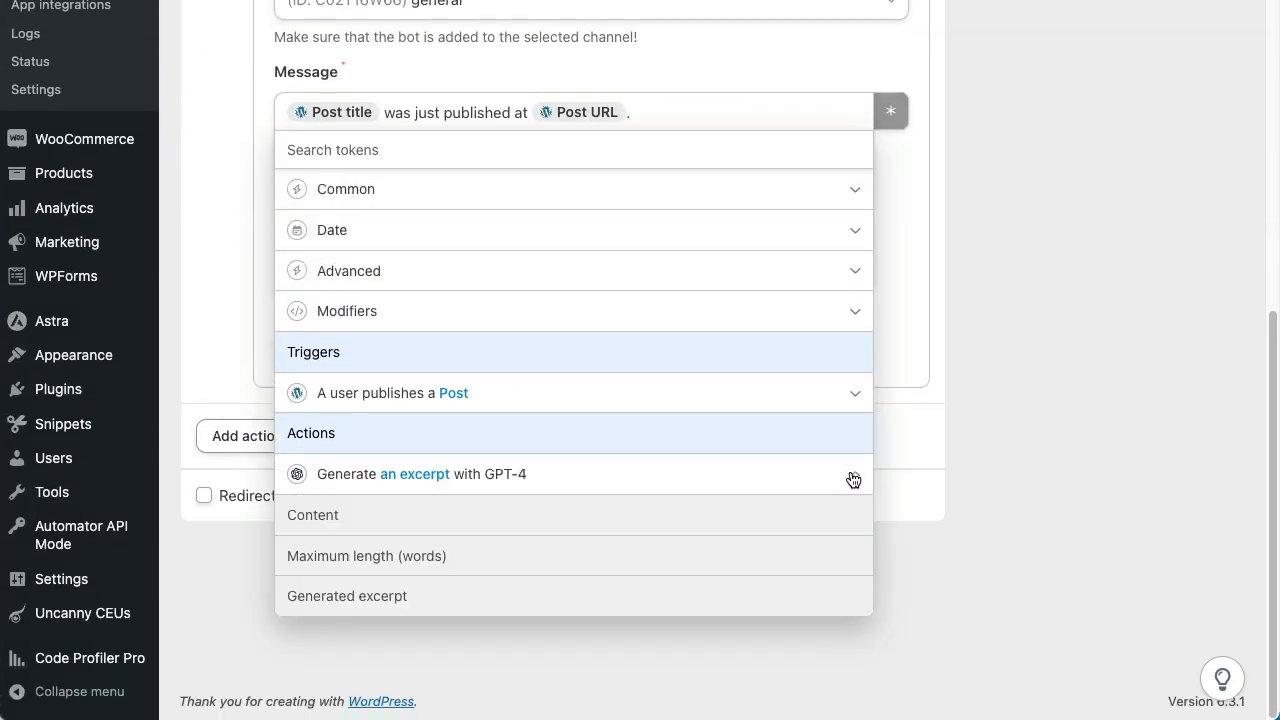
left_click(398, 604)
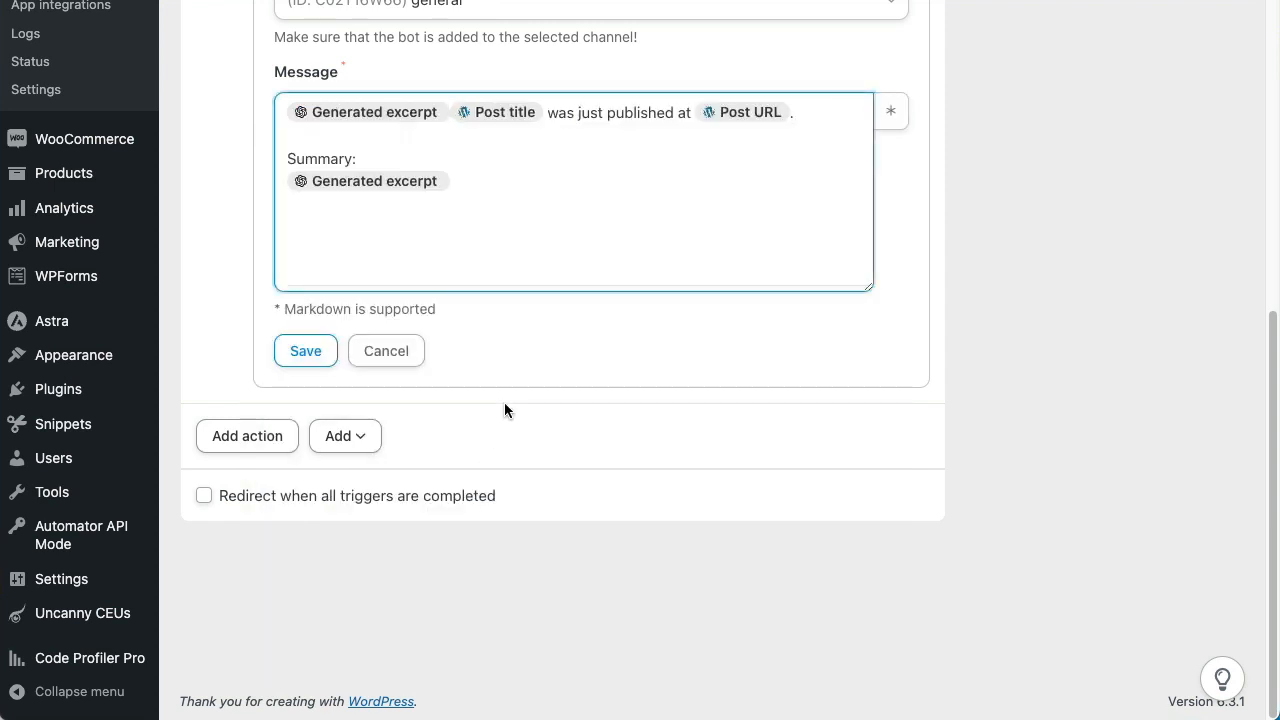
- Remove the duplicate Generated excerpt token in front of Post title in the Slack message
left_click(424, 117)
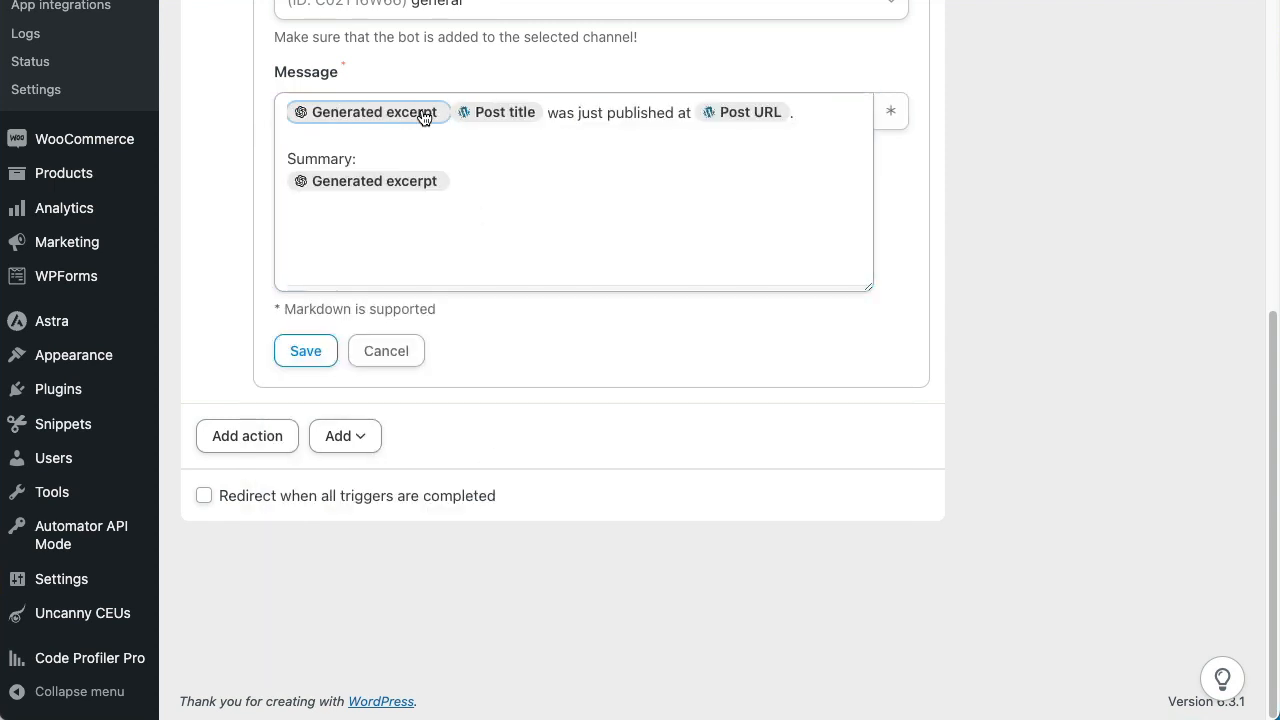
key("BackSpace")
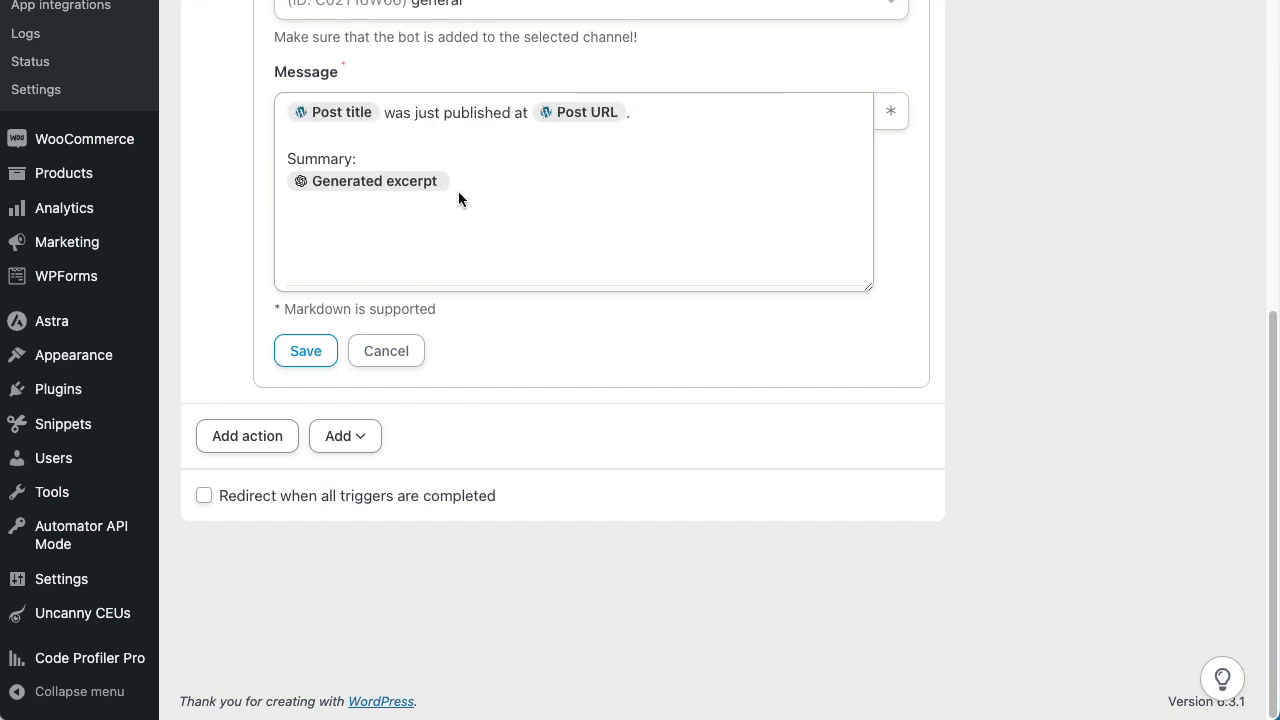
scroll(585, 243, "up", 3)
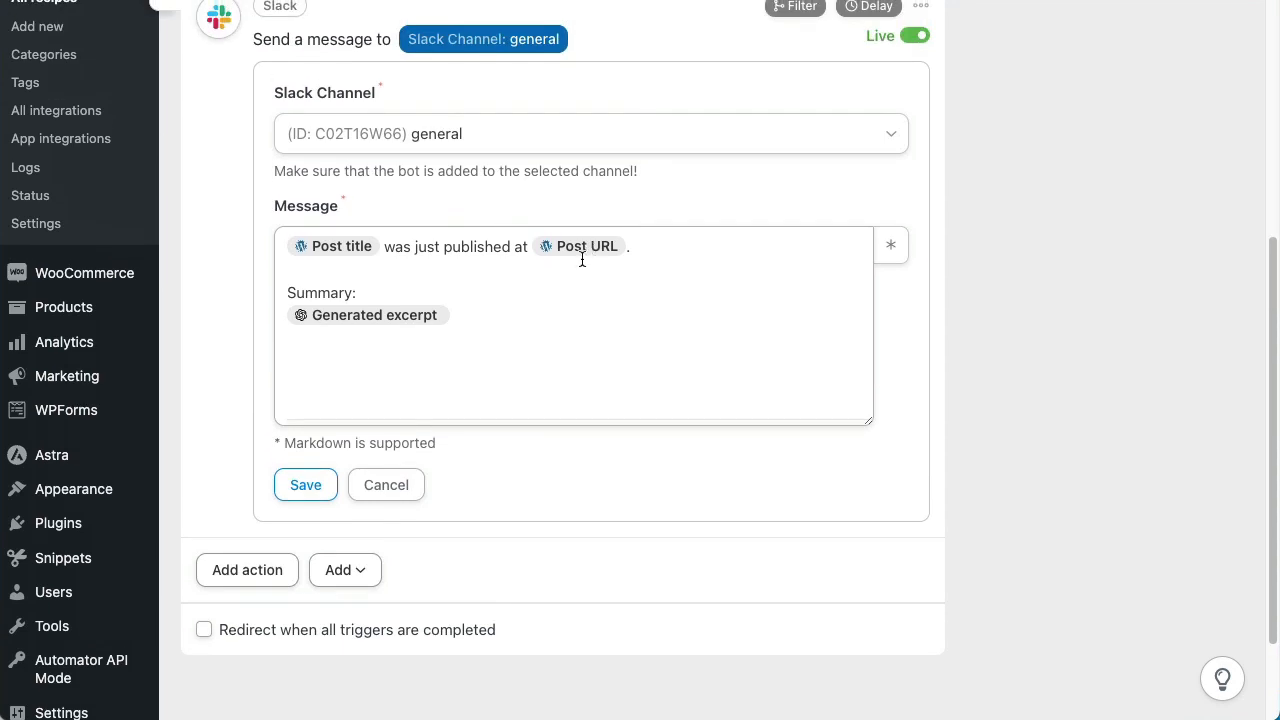
scroll(582, 259, "up", 3)
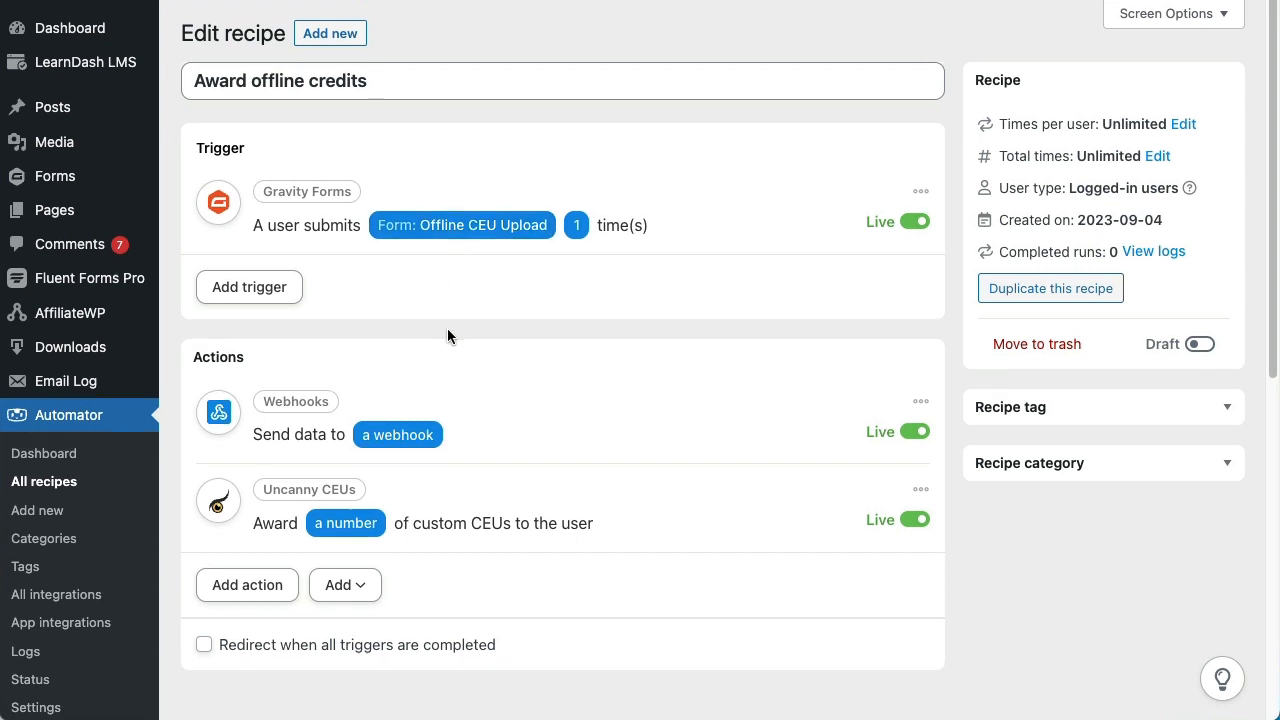
- Open the "Send data to a webhook" action in the "Award offline credits" recipe and look through its settings
scroll(447, 330, "down", 2)
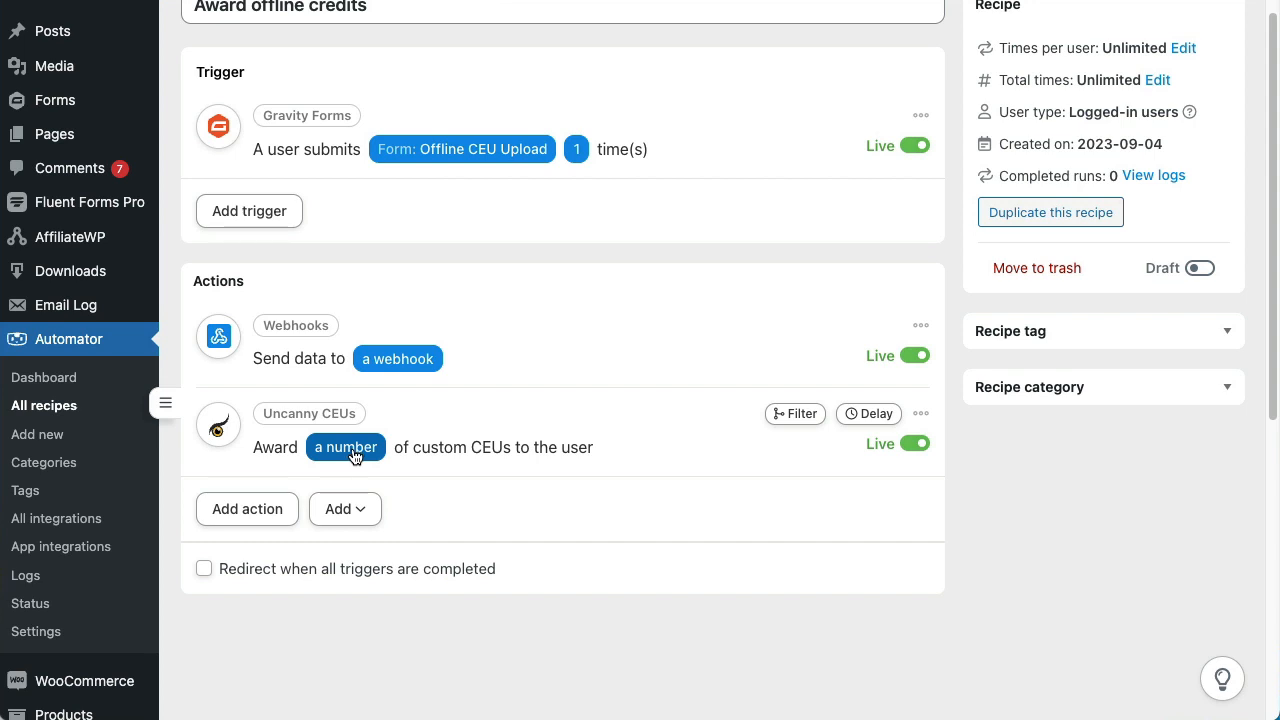
left_click(390, 366)
scroll(1247, 469, "down", 5)
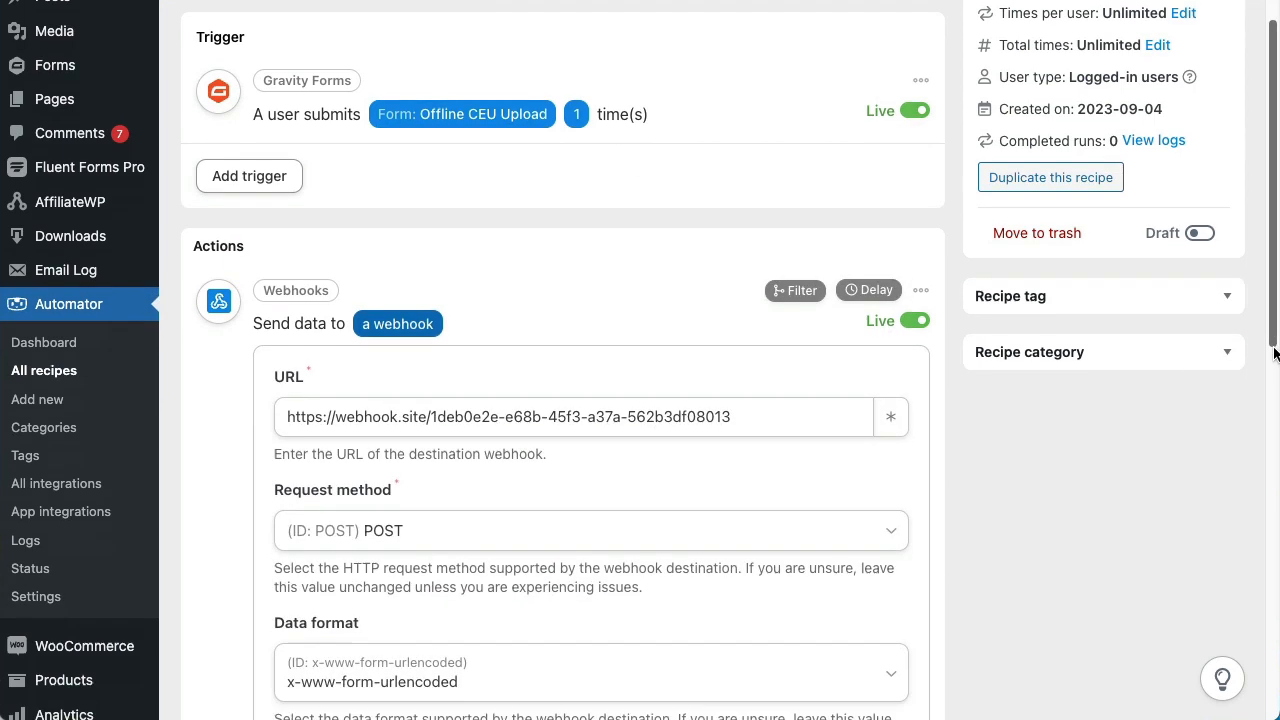
scroll(1247, 469, "down", 5)
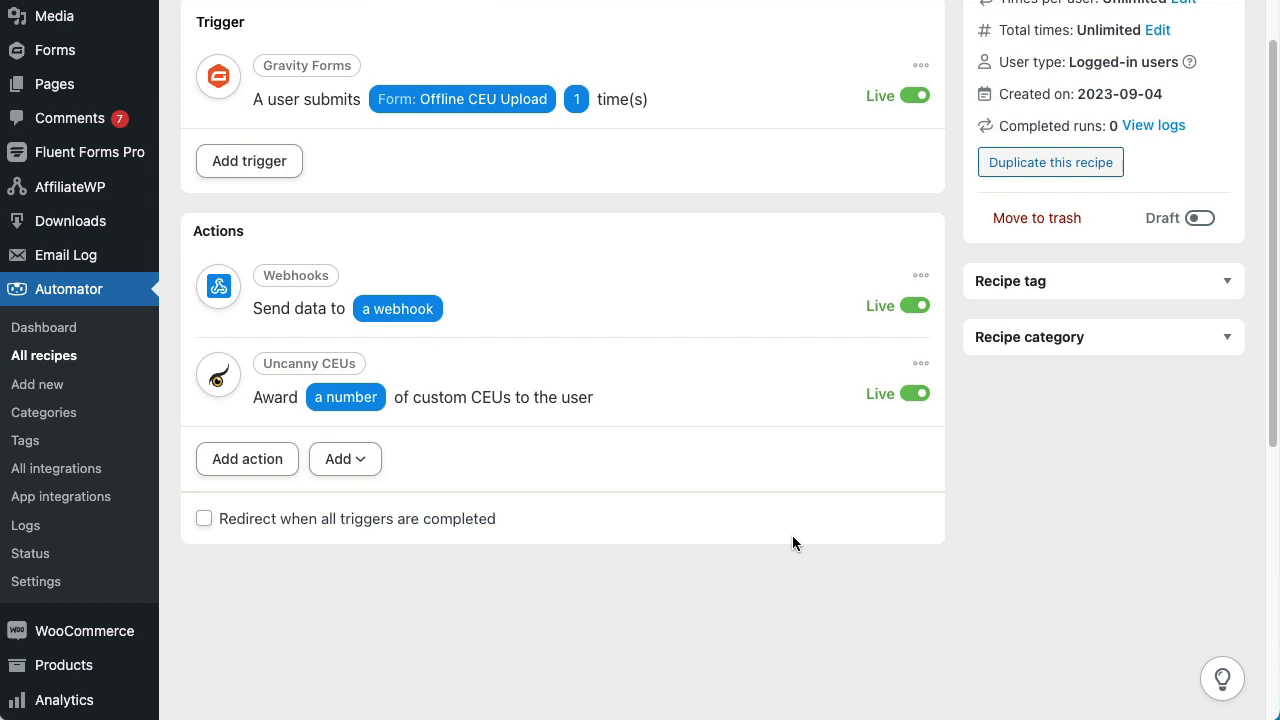
- Start a filter on the Uncanny CEUs award action using the General condition "A token meets a condition"
mouse_move(756, 356)
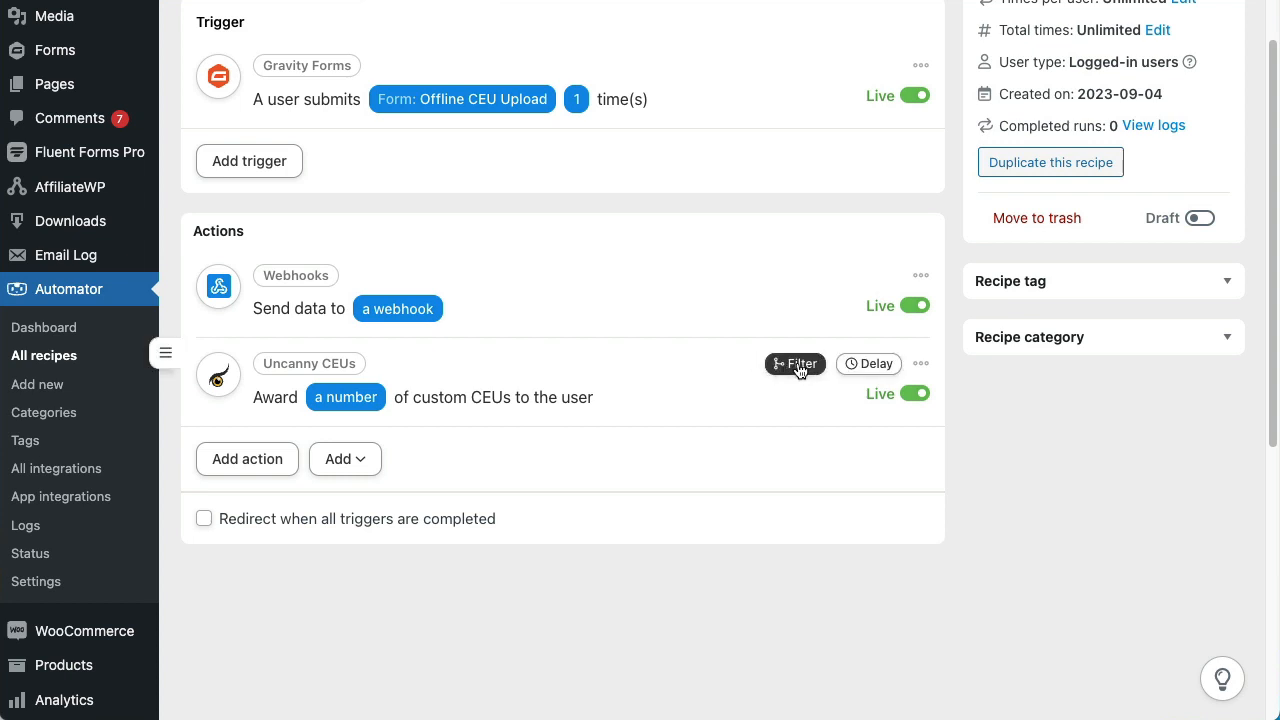
left_click(799, 365)
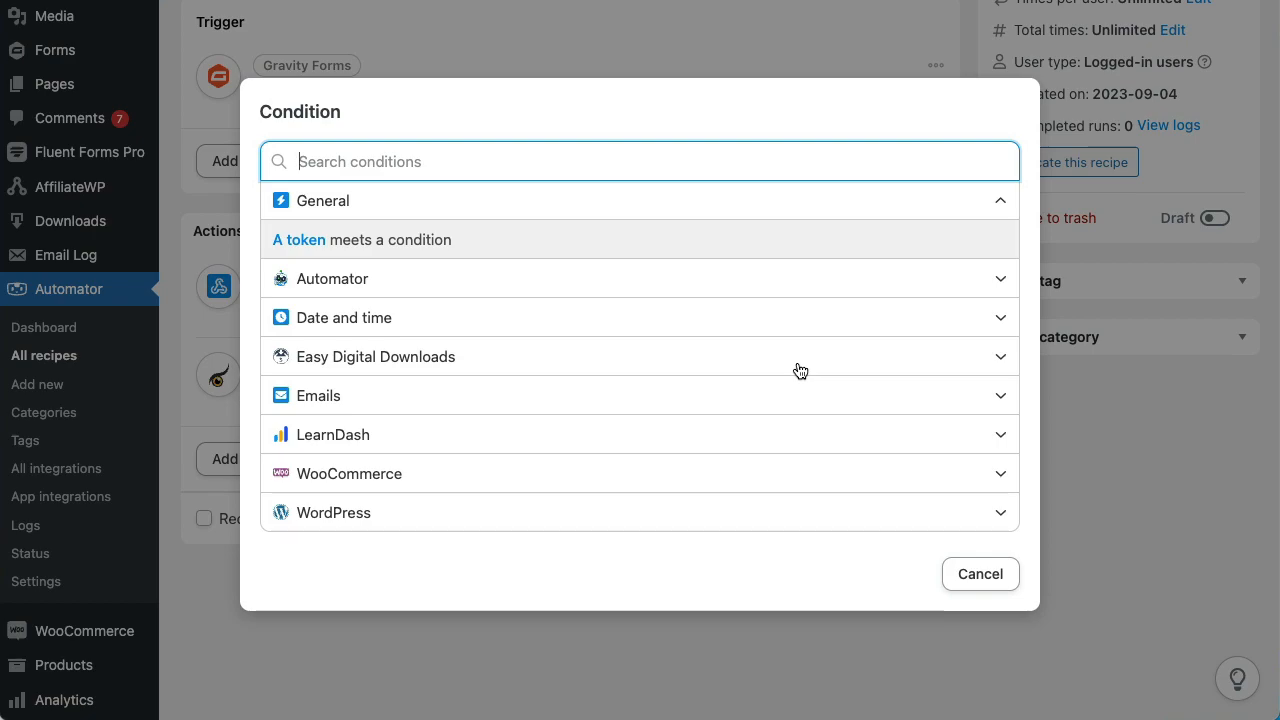
left_click(331, 239)
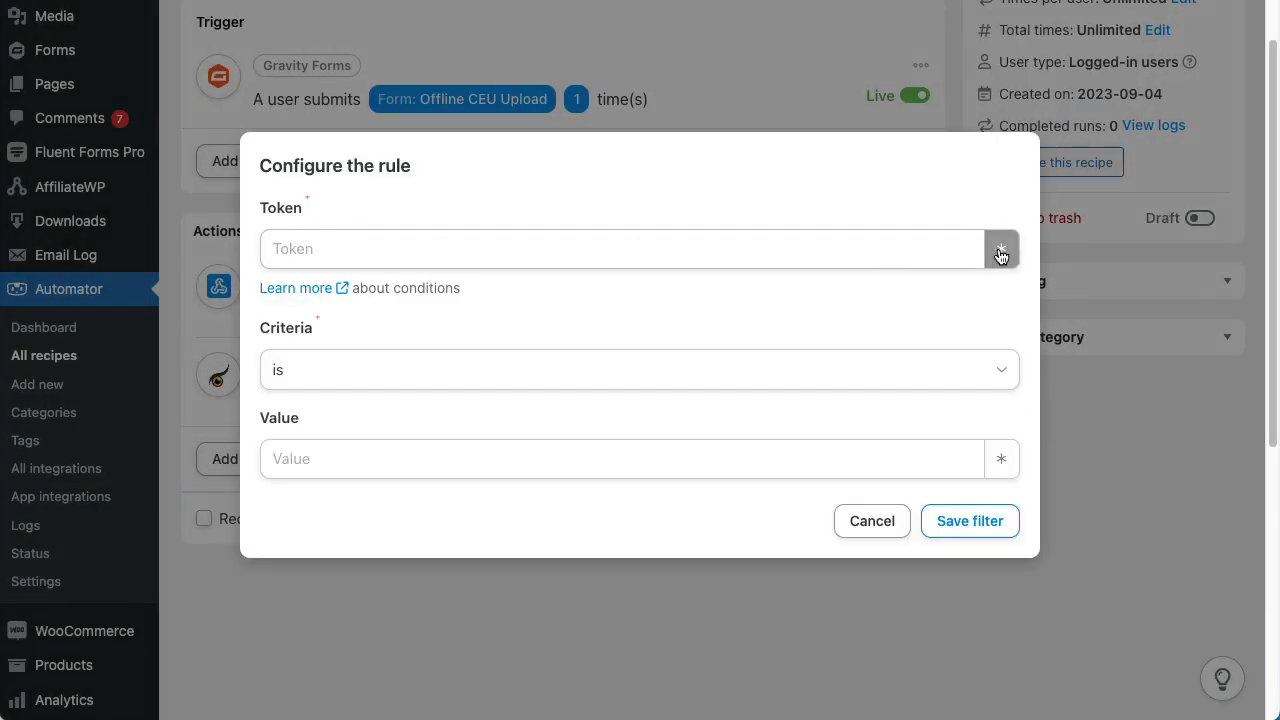
- Set the filter rule's token to "Body - Row 1 - Value" from the "Send data to a webhook" action
left_click(999, 250)
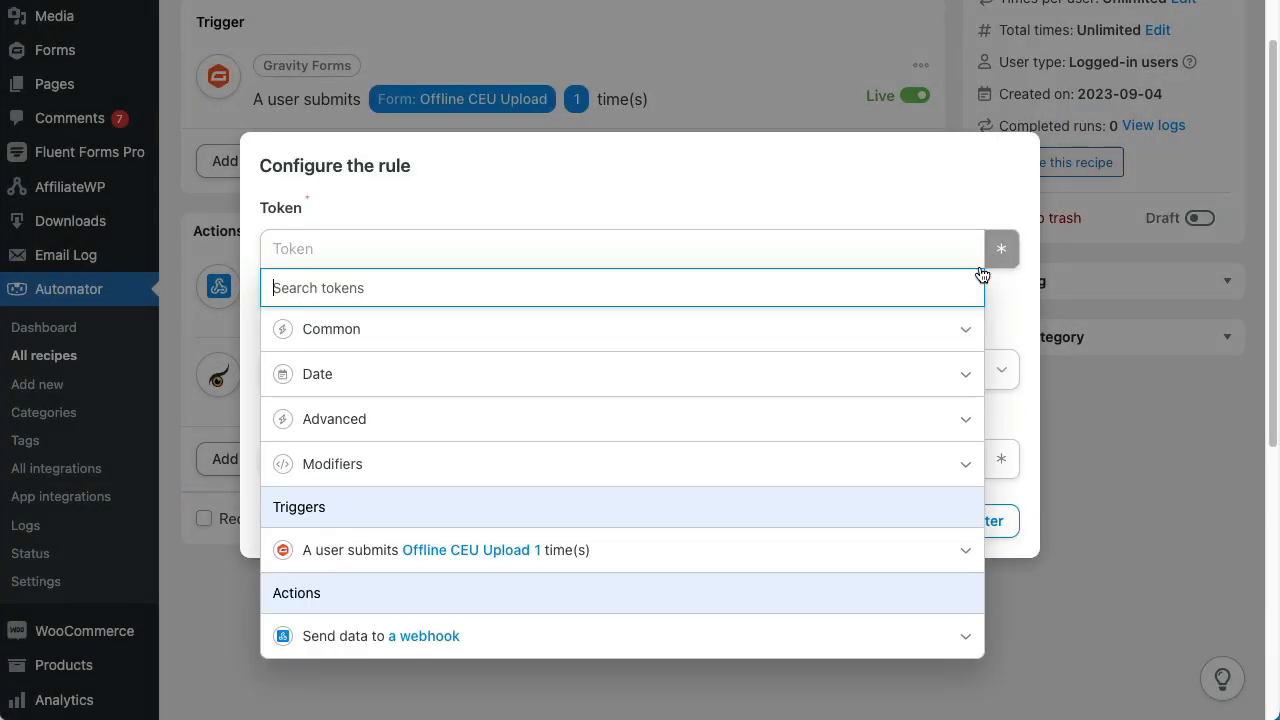
left_click(480, 646)
scroll(575, 516, "down", 3)
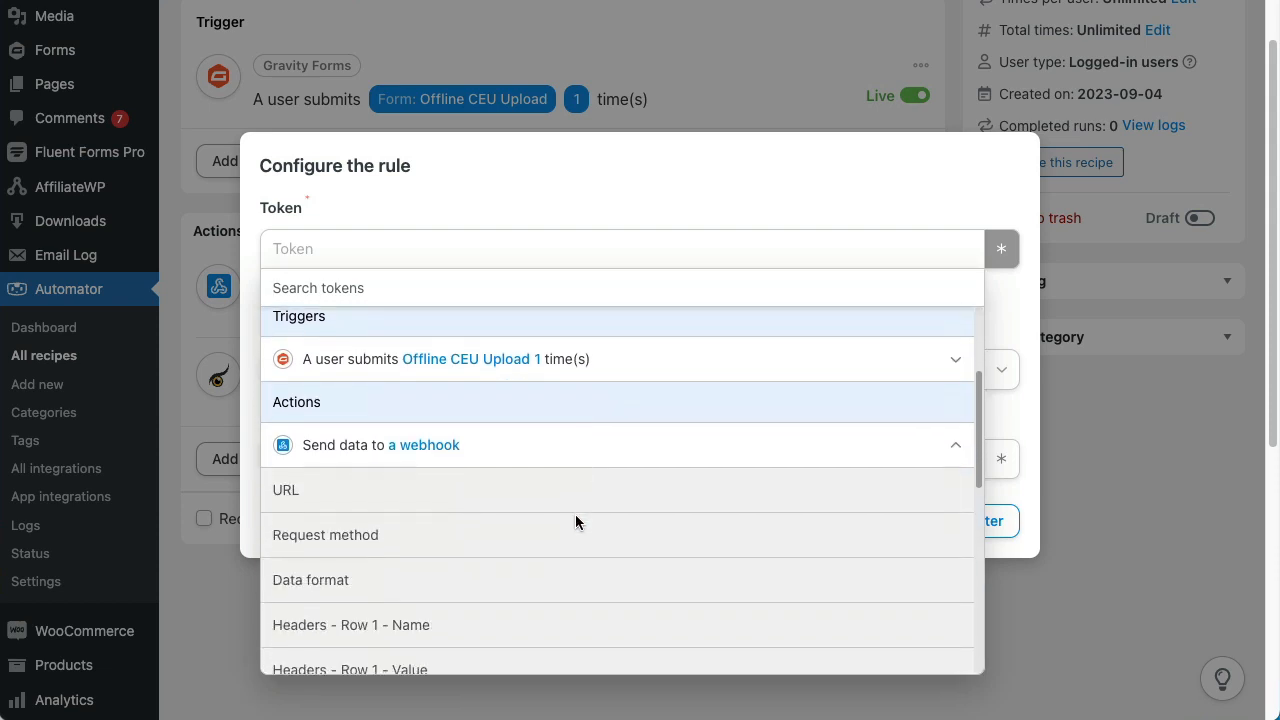
scroll(576, 520, "down", 5)
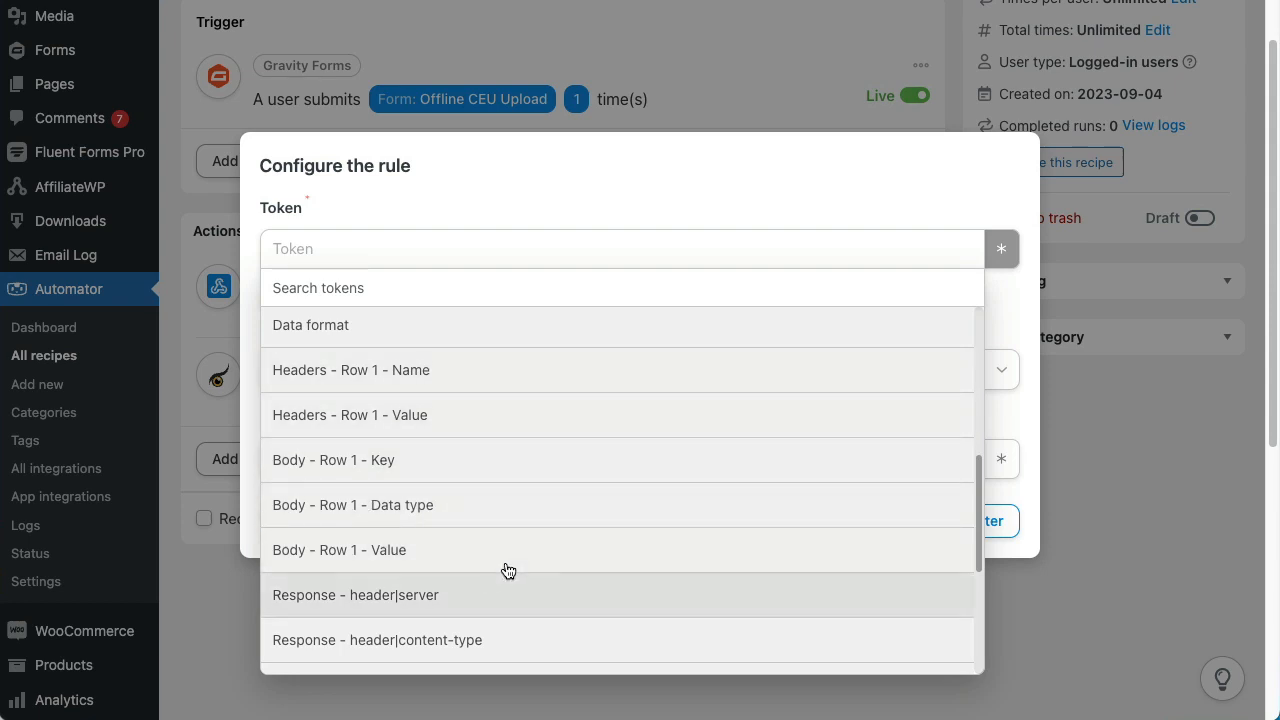
left_click(425, 556)
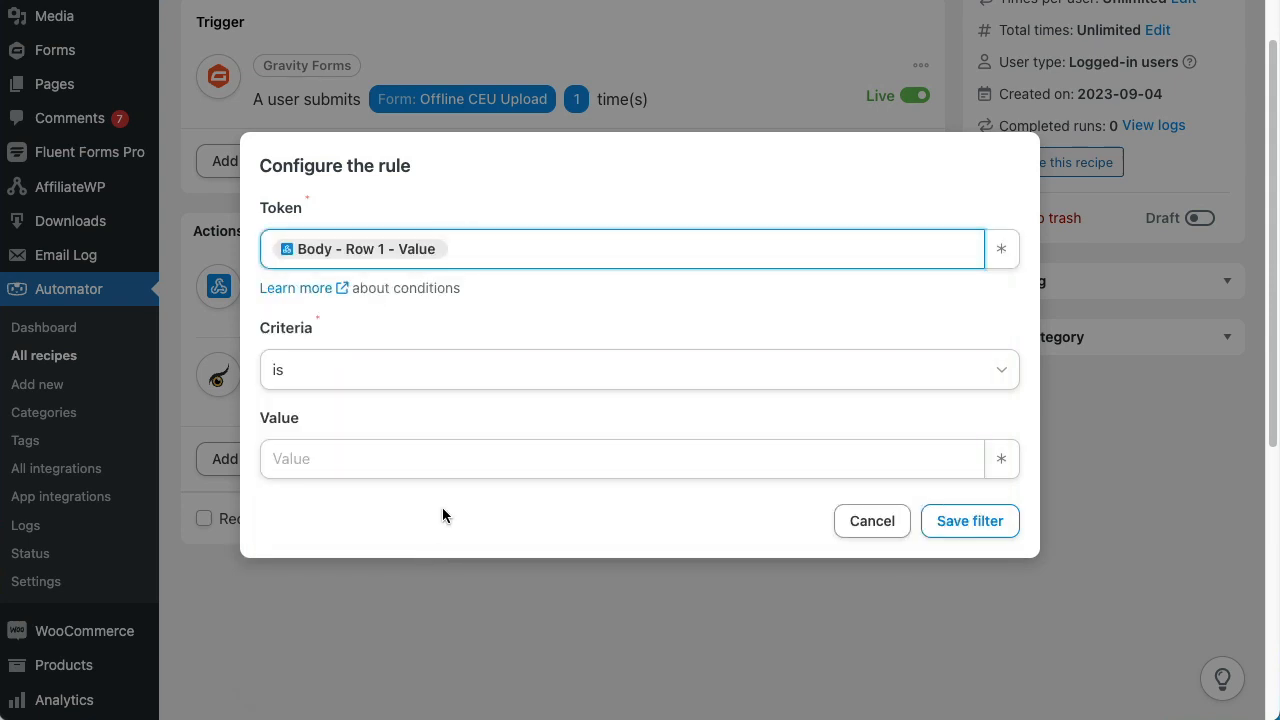
- Set the filter rule's comparison value to "true" and save the filter
left_click(460, 457)
type("true")
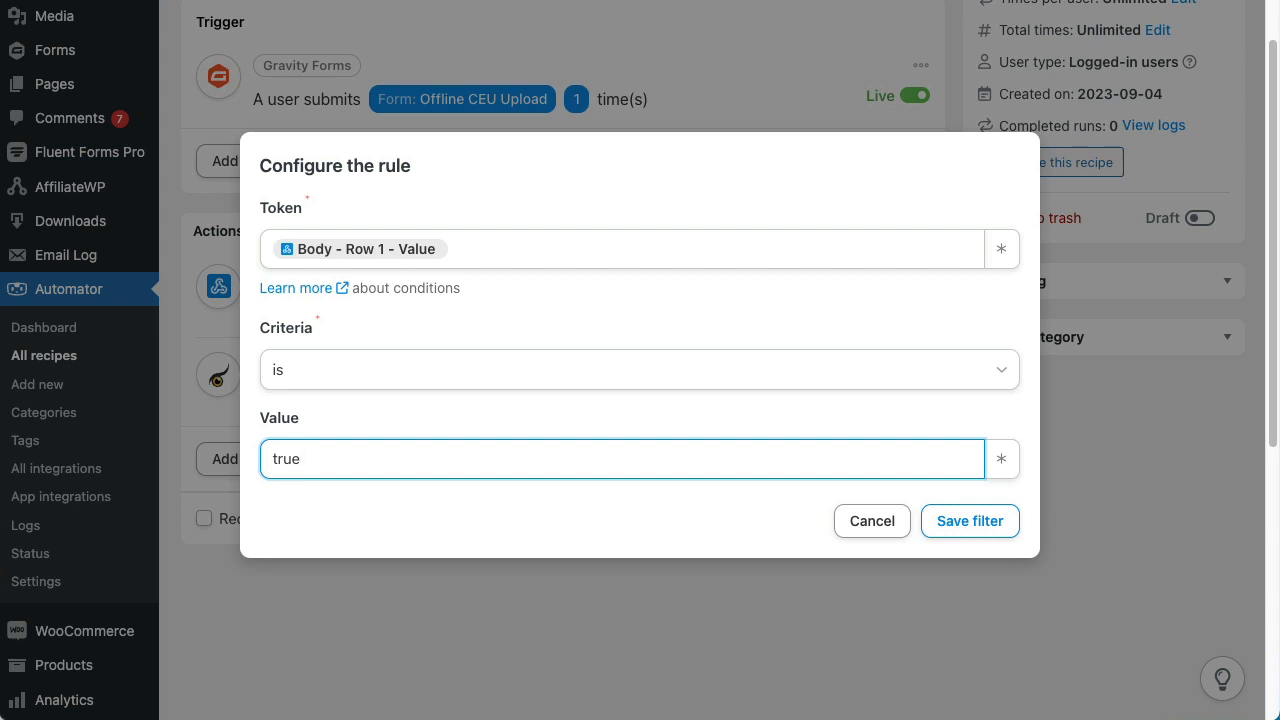
left_click(968, 521)
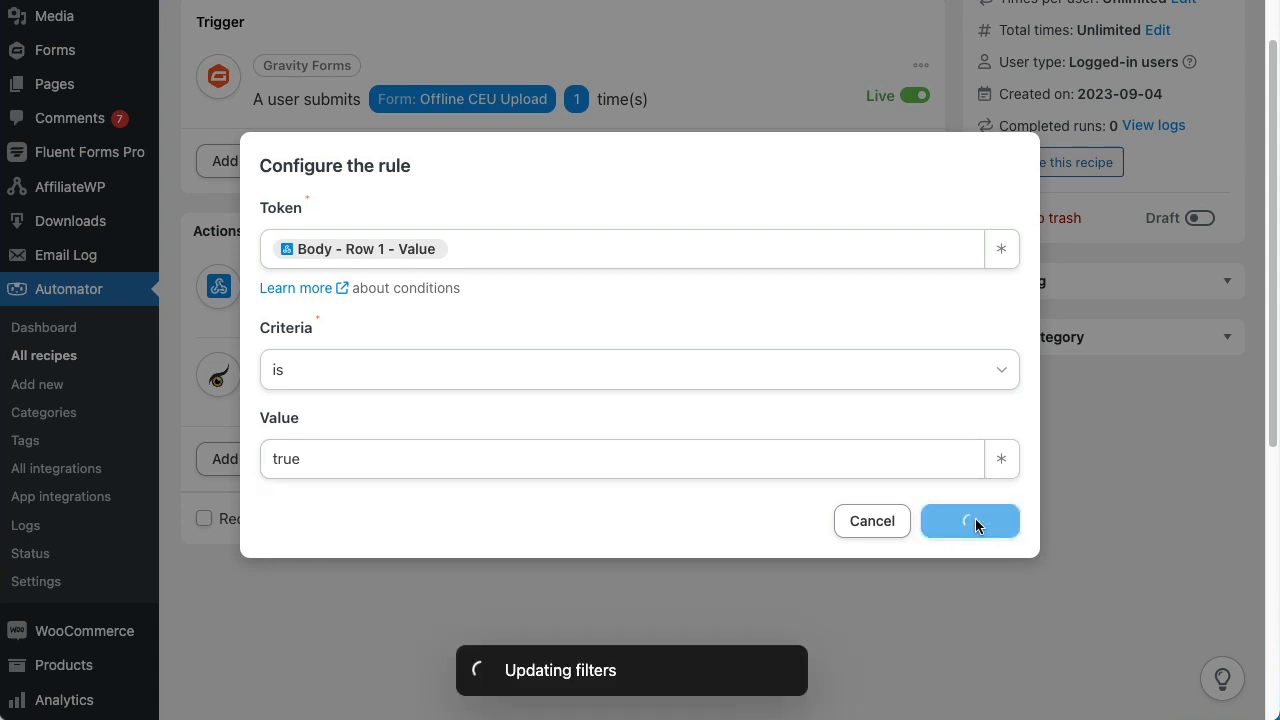